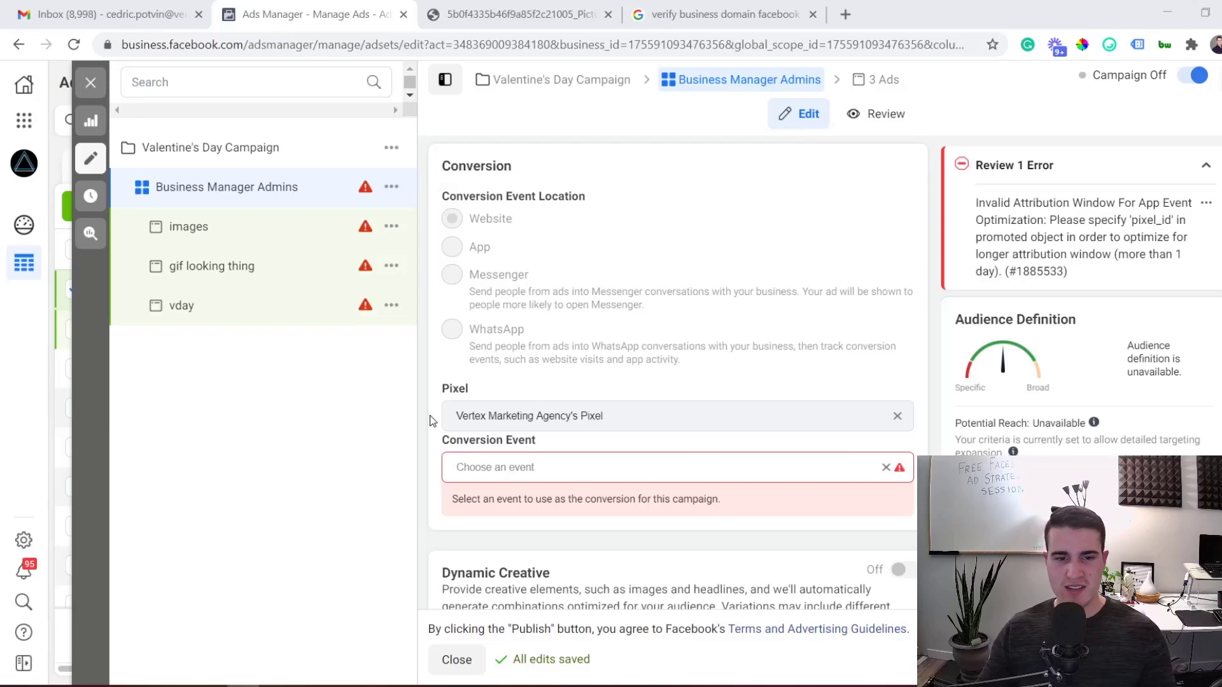
Step: Set the Business Manager Admins ad set's conversion event to View Content
scroll(533, 403, "down", 1)
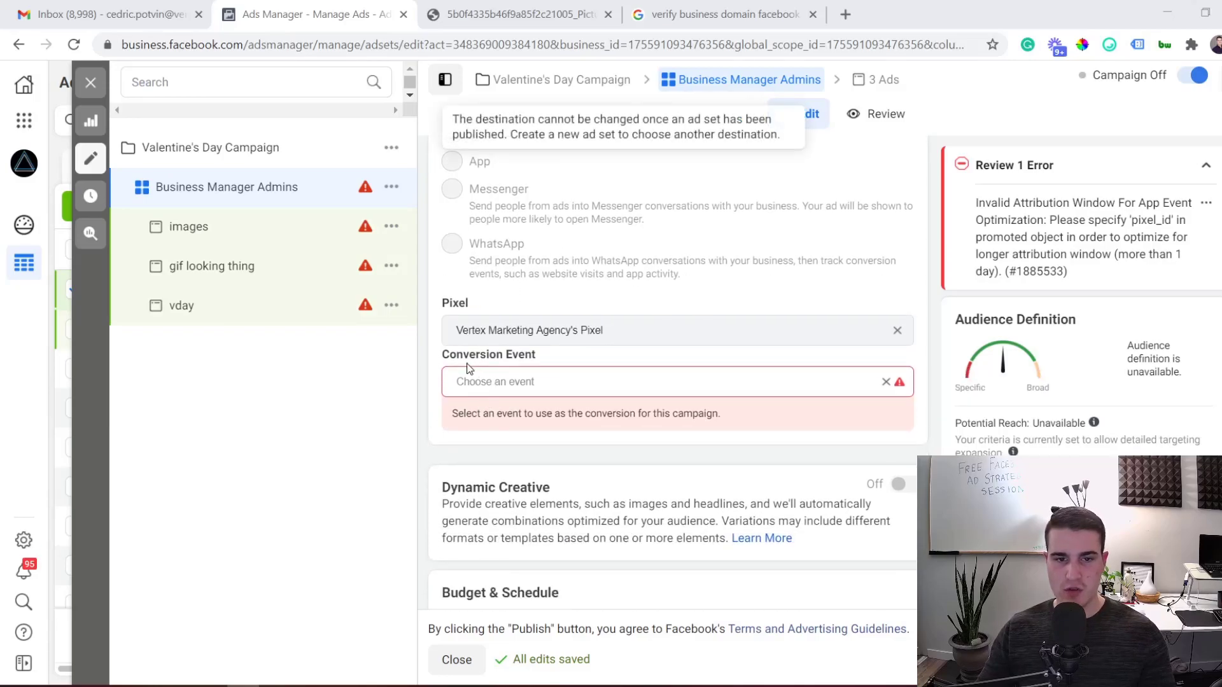
left_click(490, 384)
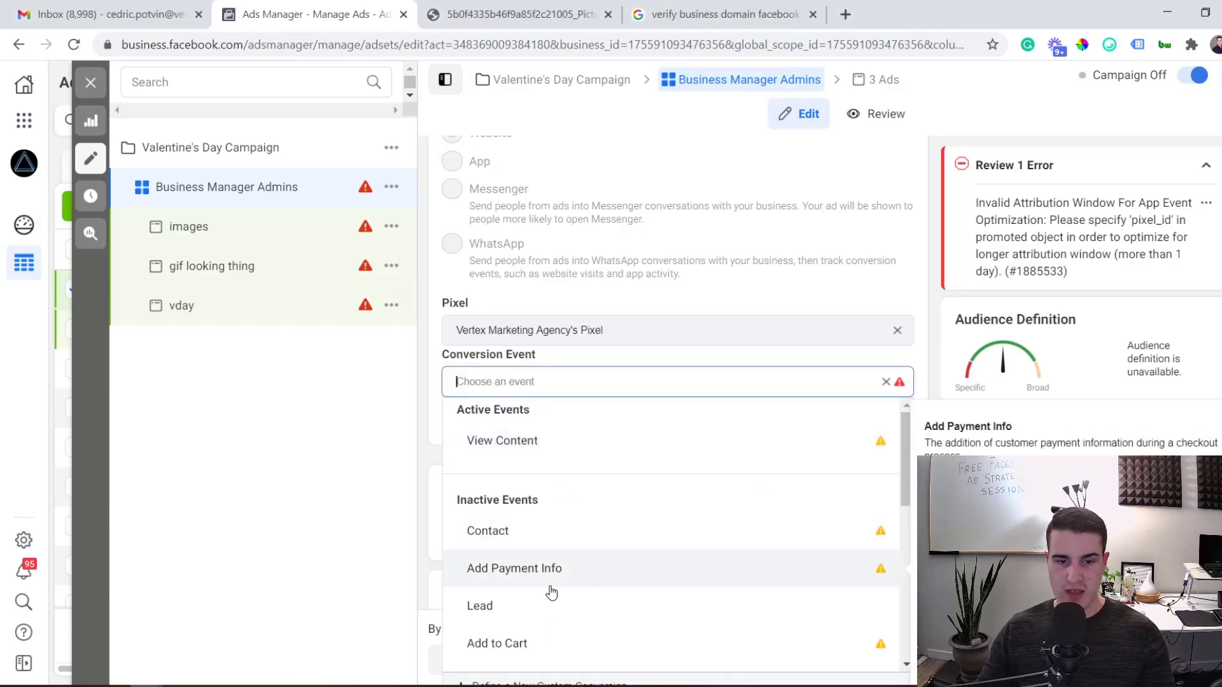
left_click(541, 454)
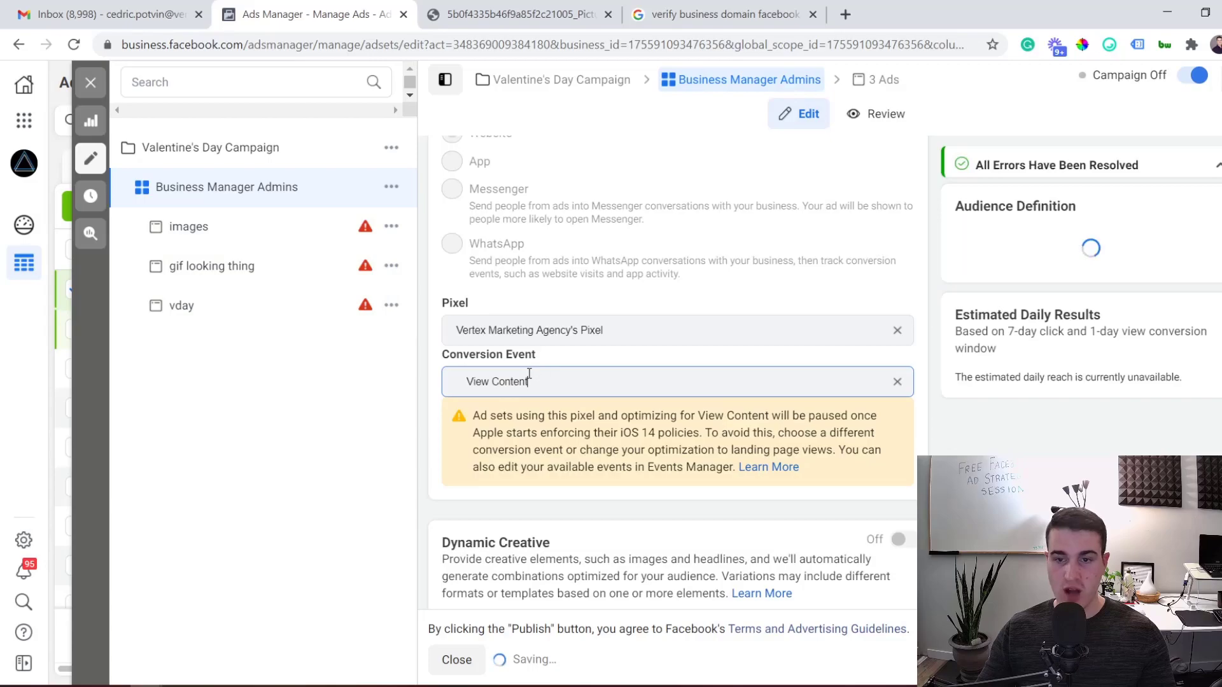
left_click(517, 431)
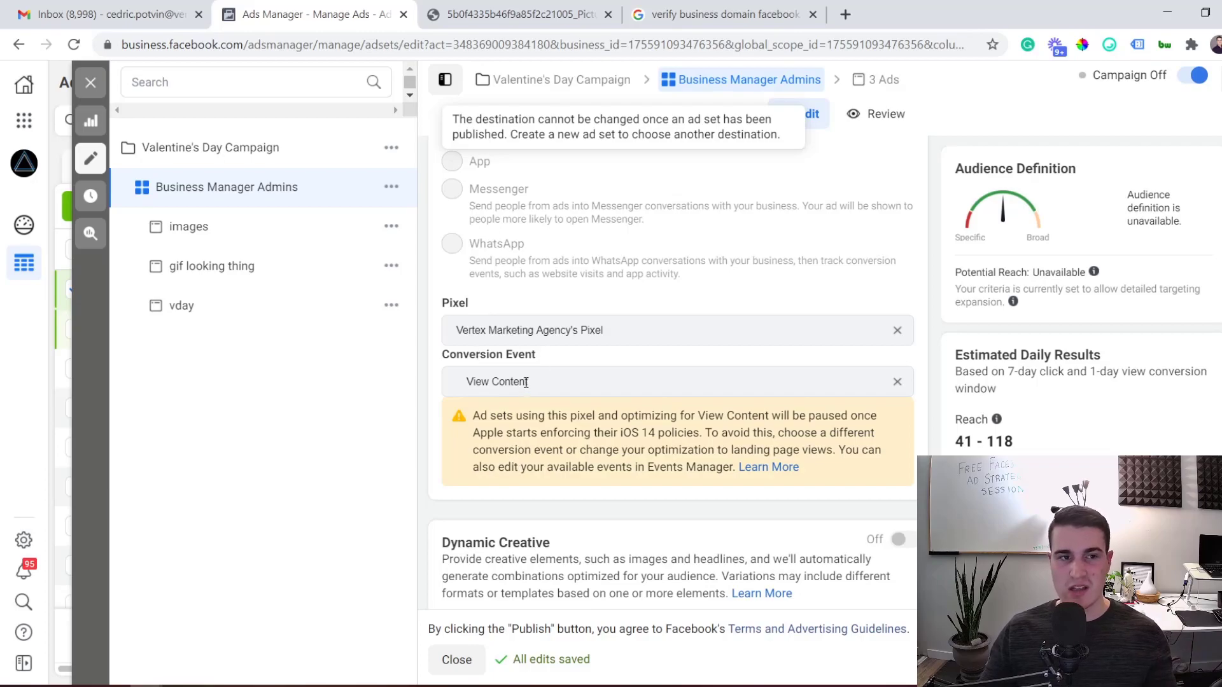
Step: Close the ad set editor without publishing and open the iOS 14 Resource Center
left_click(90, 83)
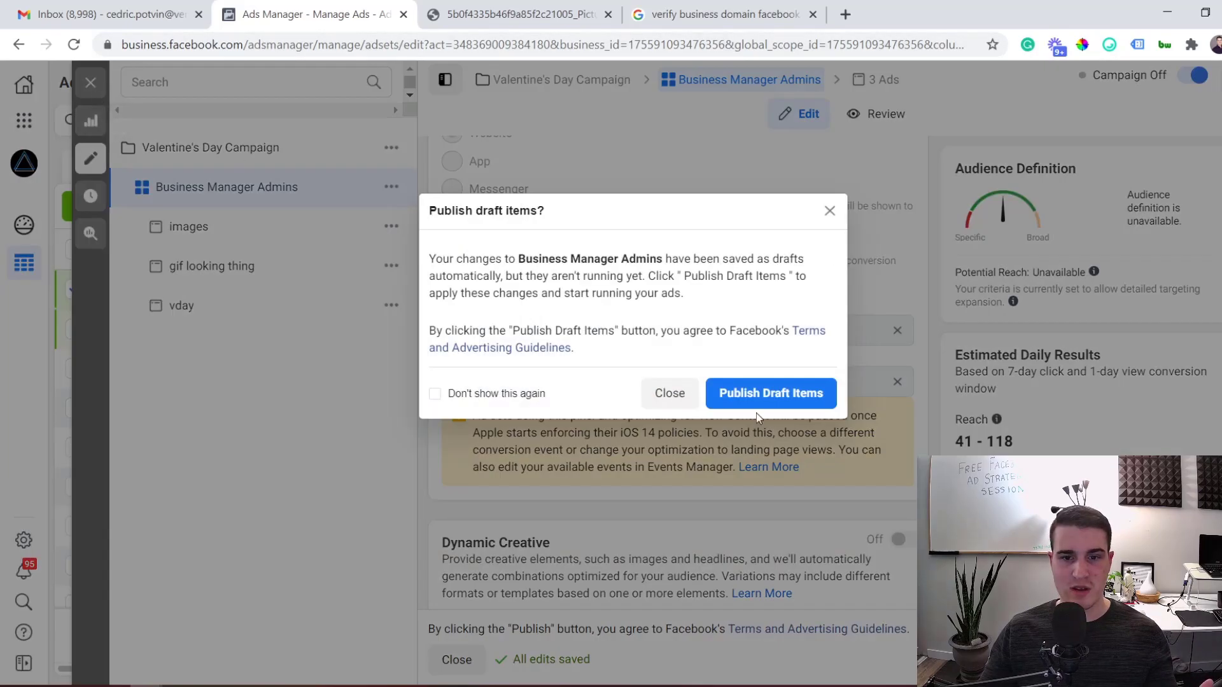
left_click(668, 393)
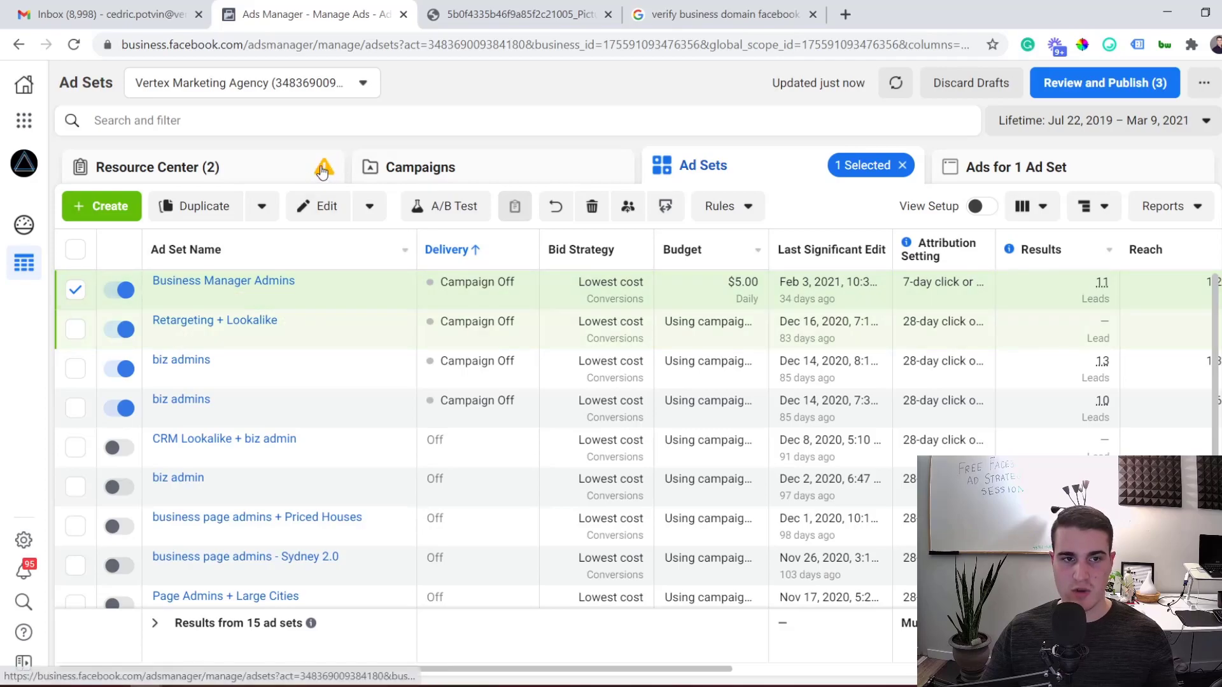
mouse_move(353, 293)
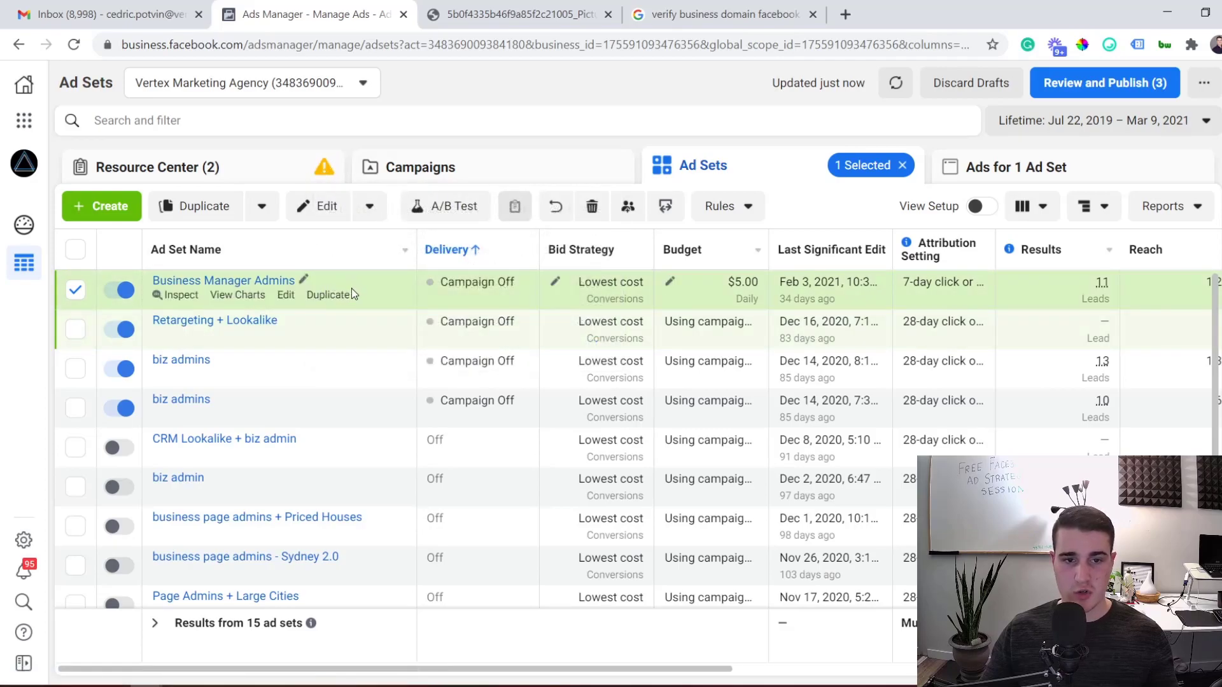
left_click(264, 169)
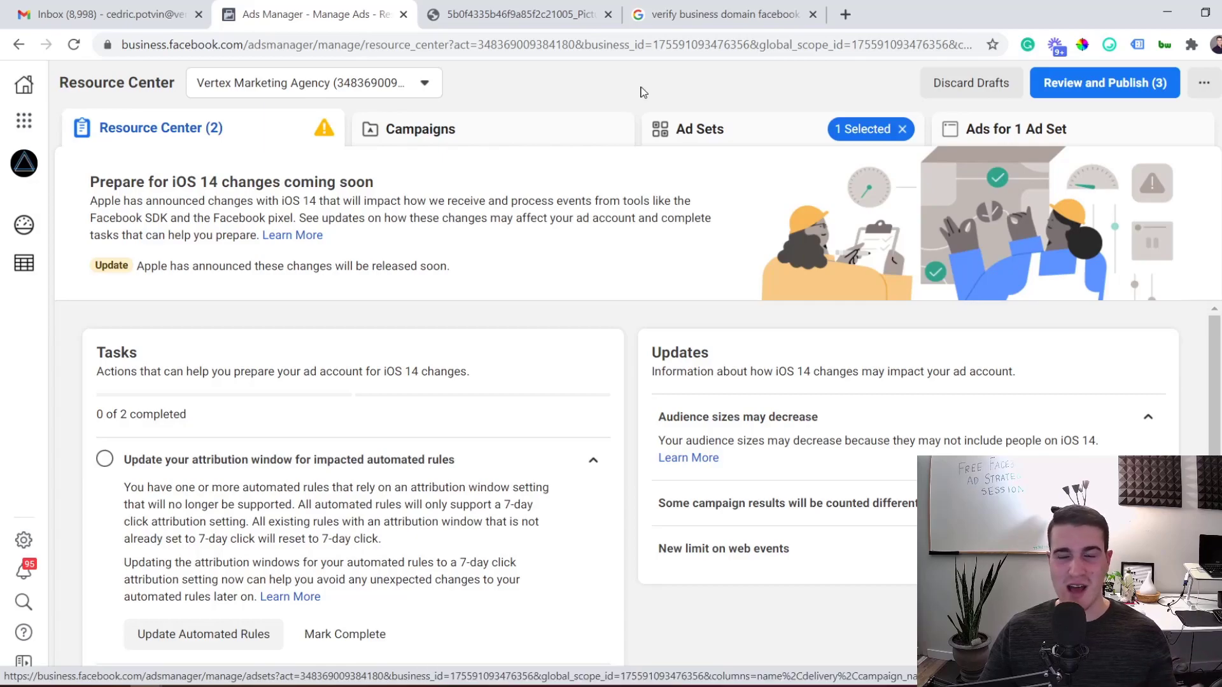
Step: Select business.facebook.com in the address bar, then go to Business Settings' People page
double_click(126, 43)
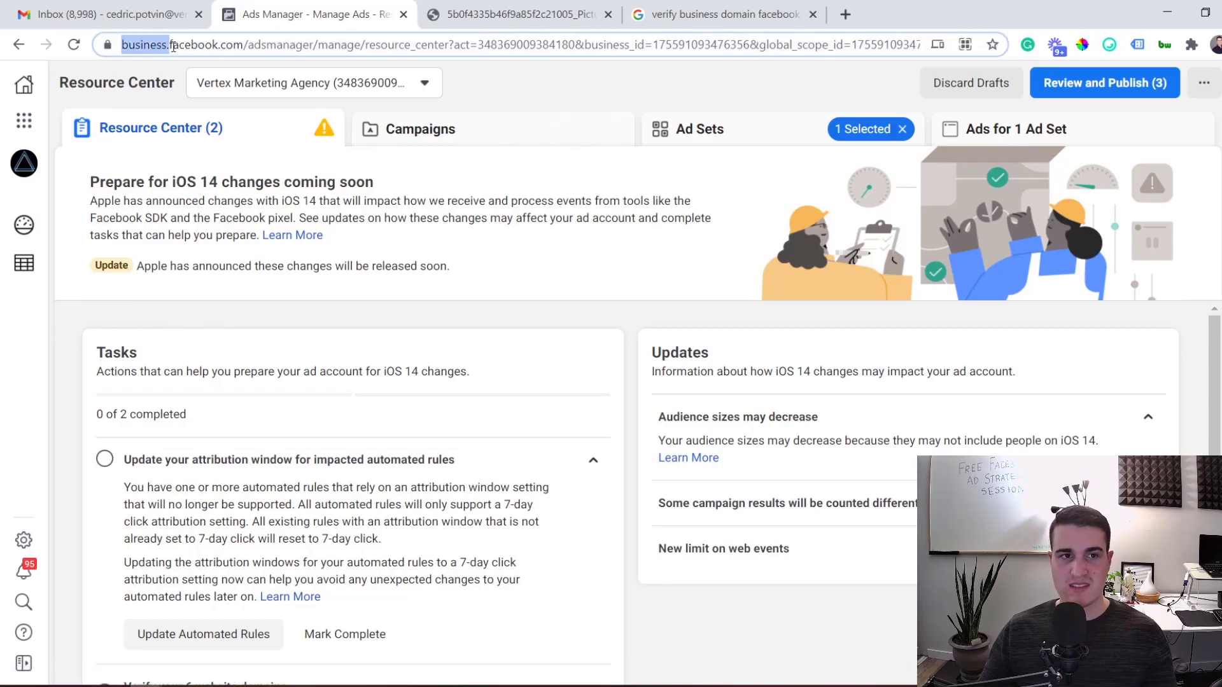
left_click_drag(173, 47, 245, 51)
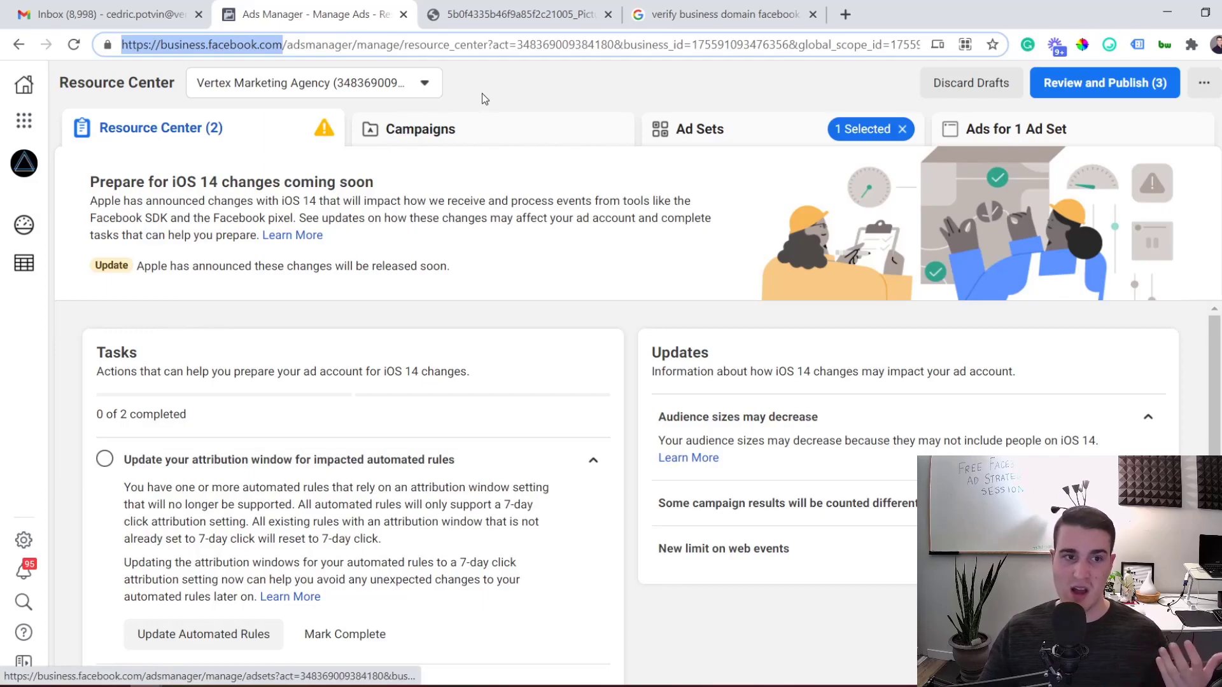
left_click(308, 45)
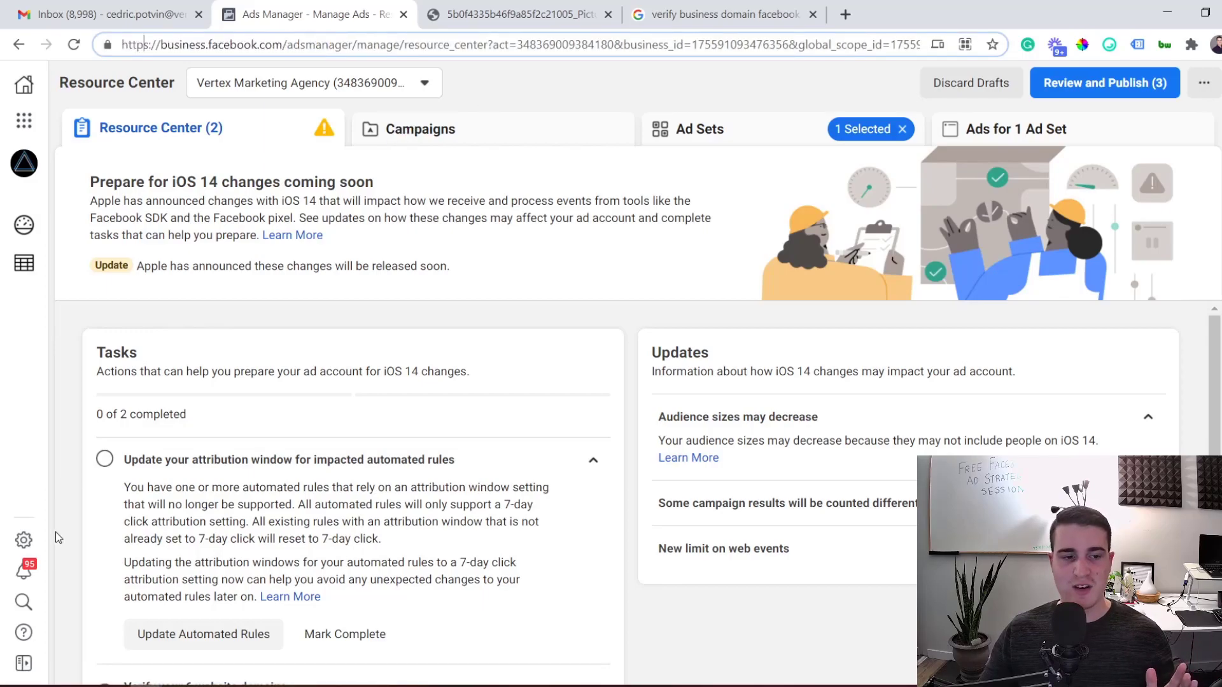
left_click(24, 542)
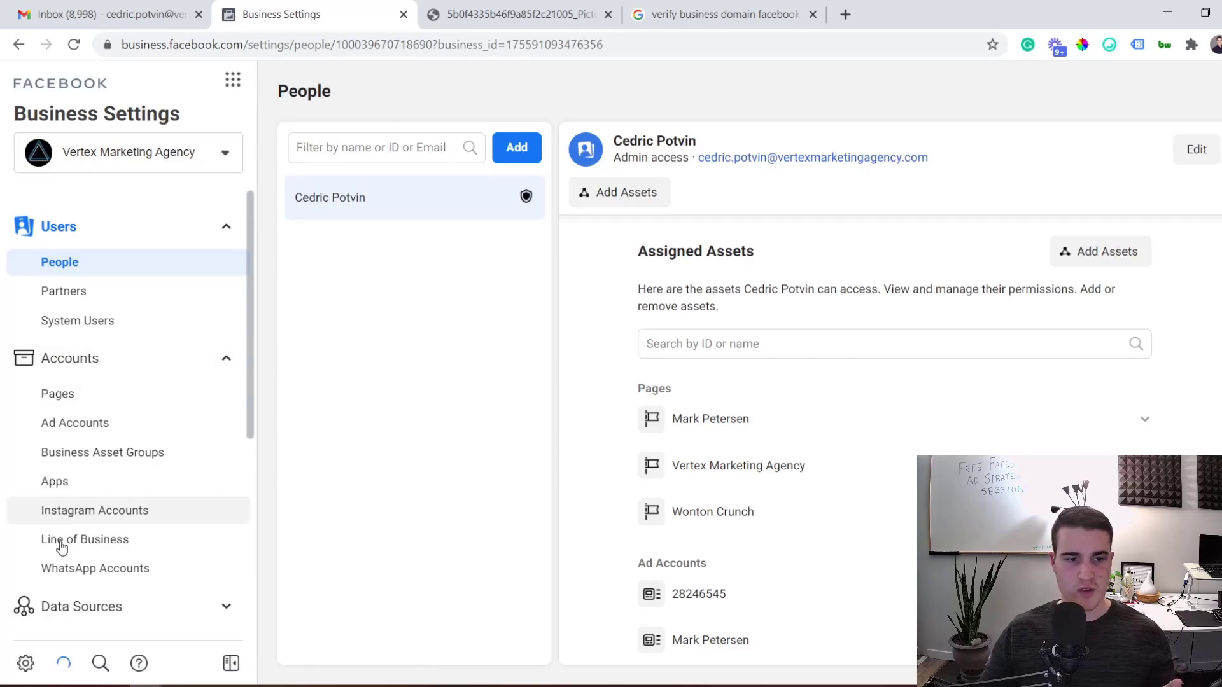
Step: Show the Domains page under Brand Safety, then switch to the DNS verification screenshot tab
scroll(92, 535, "down", 3)
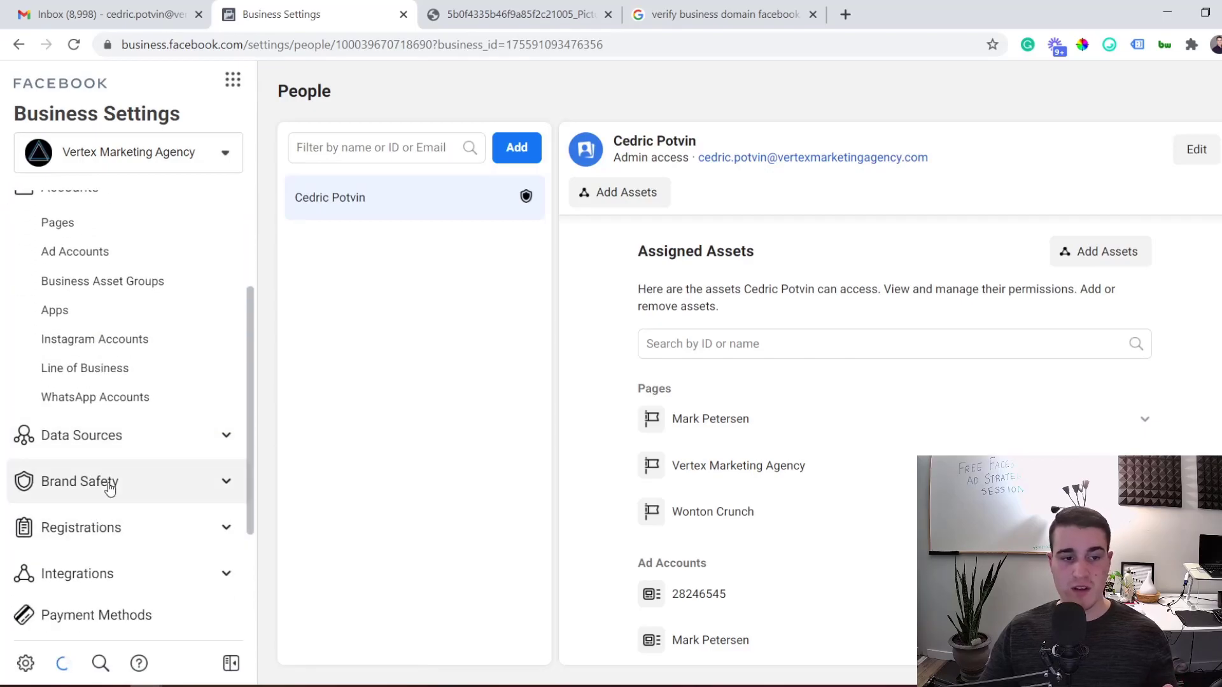
left_click(102, 485)
left_click(93, 521)
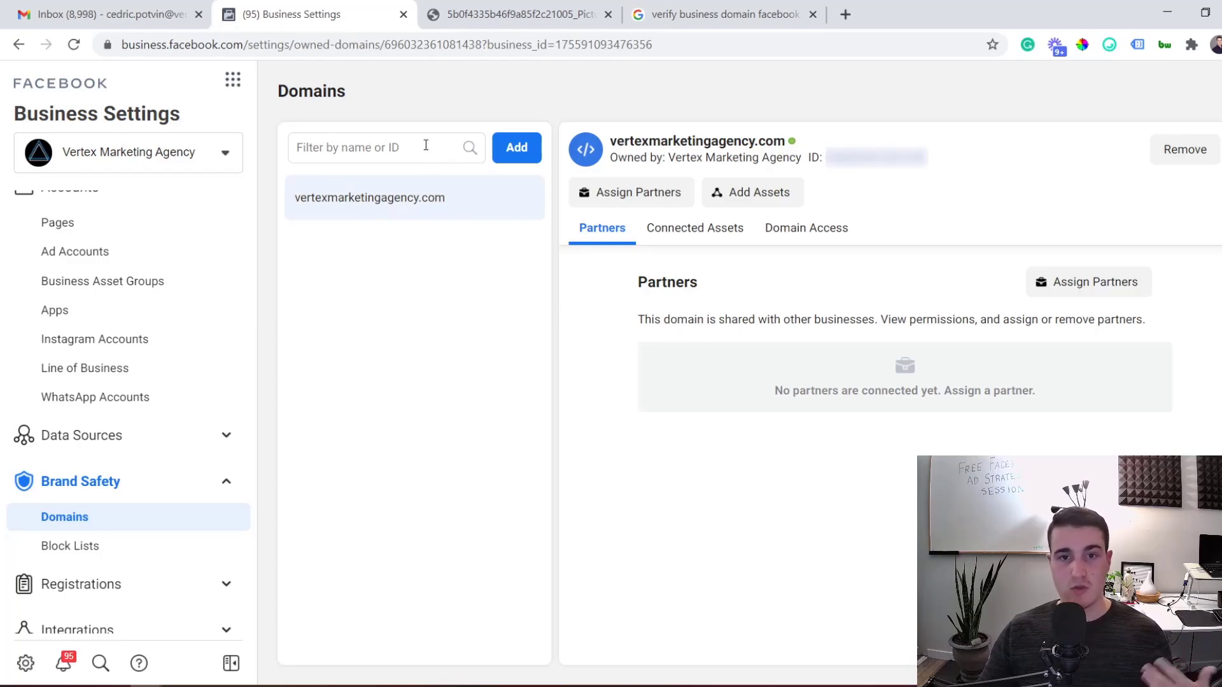
key("ctrl+Tab")
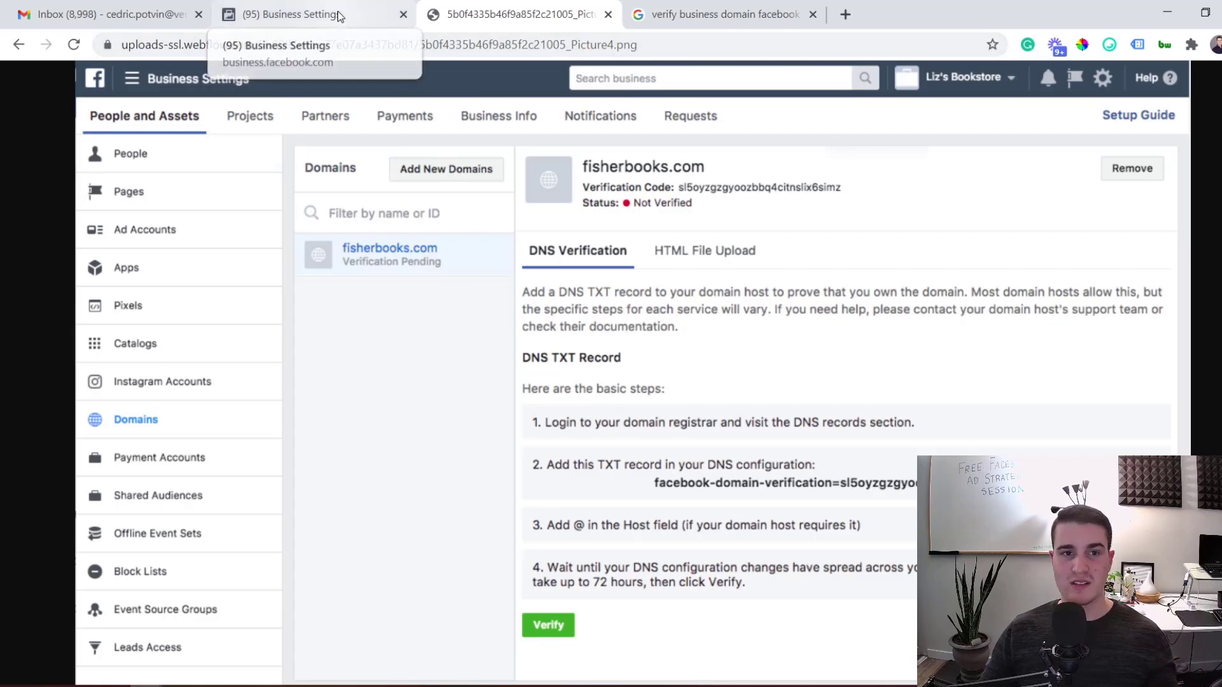
Step: Return to the live Business Settings tab showing vertexmarketingagency.com's Domains page
left_click(338, 16)
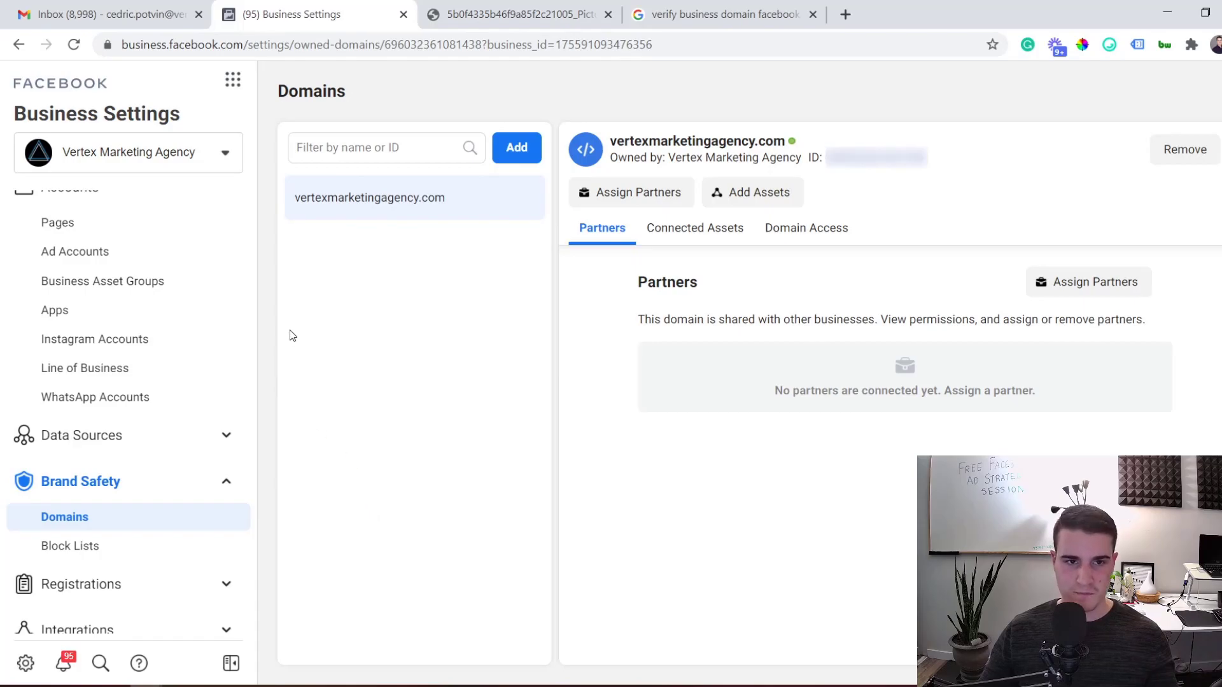
Step: Go to Events Manager from the Business Tools menu's shortcuts
left_click(233, 81)
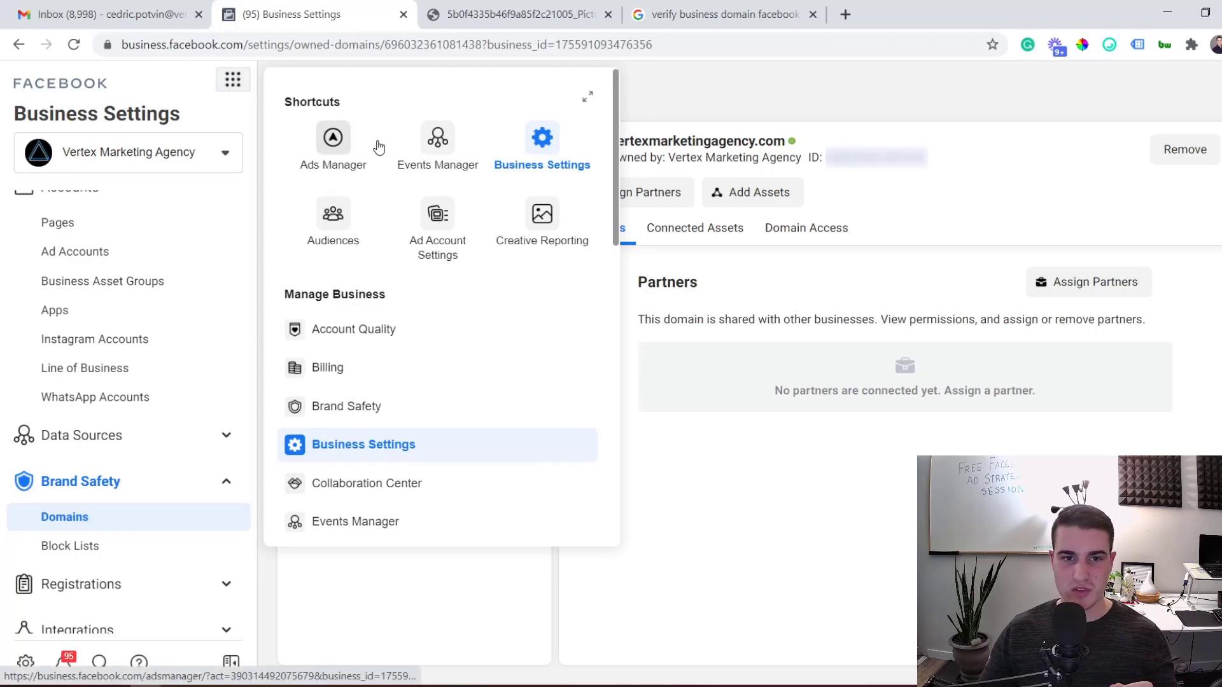
left_click(442, 144)
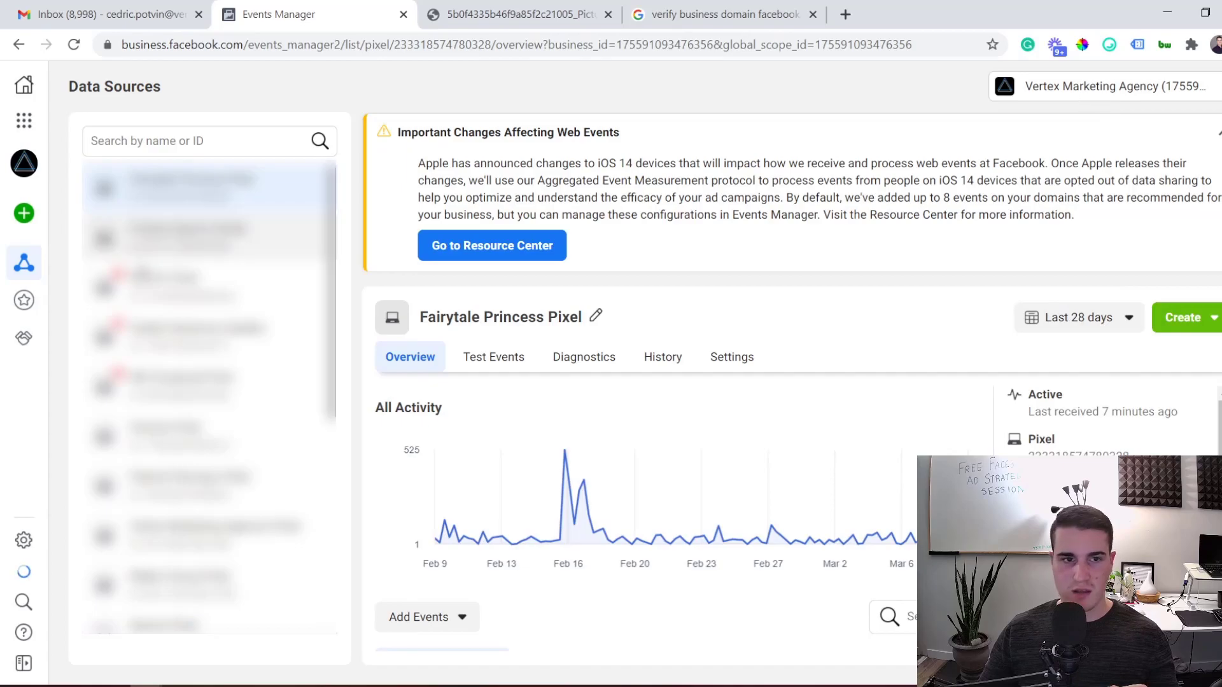
scroll(210, 286, "down", 1)
scroll(210, 401, "down", 3)
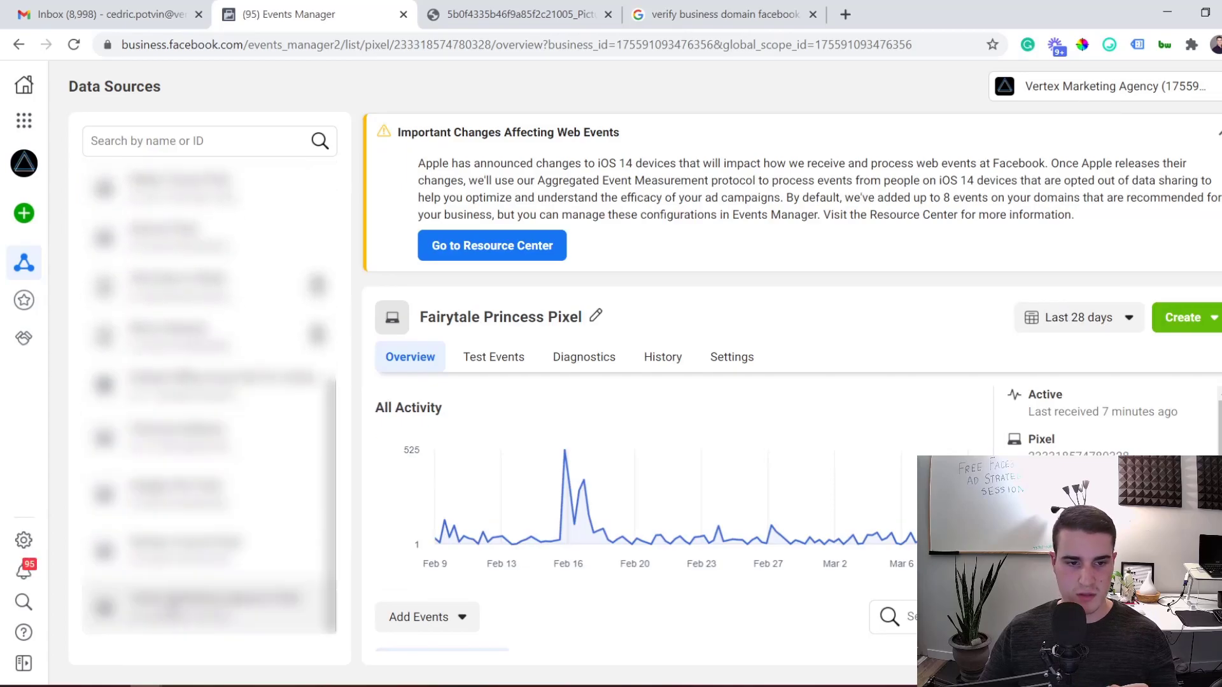
left_click(210, 606)
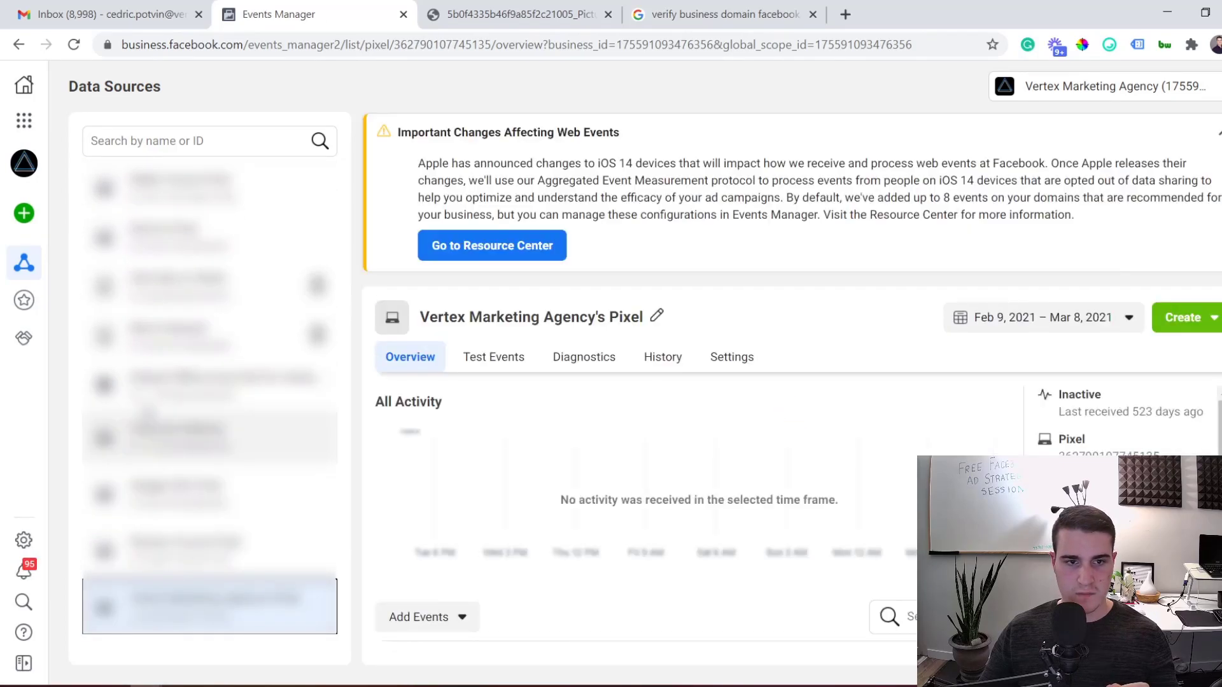
scroll(210, 401, "down", 3)
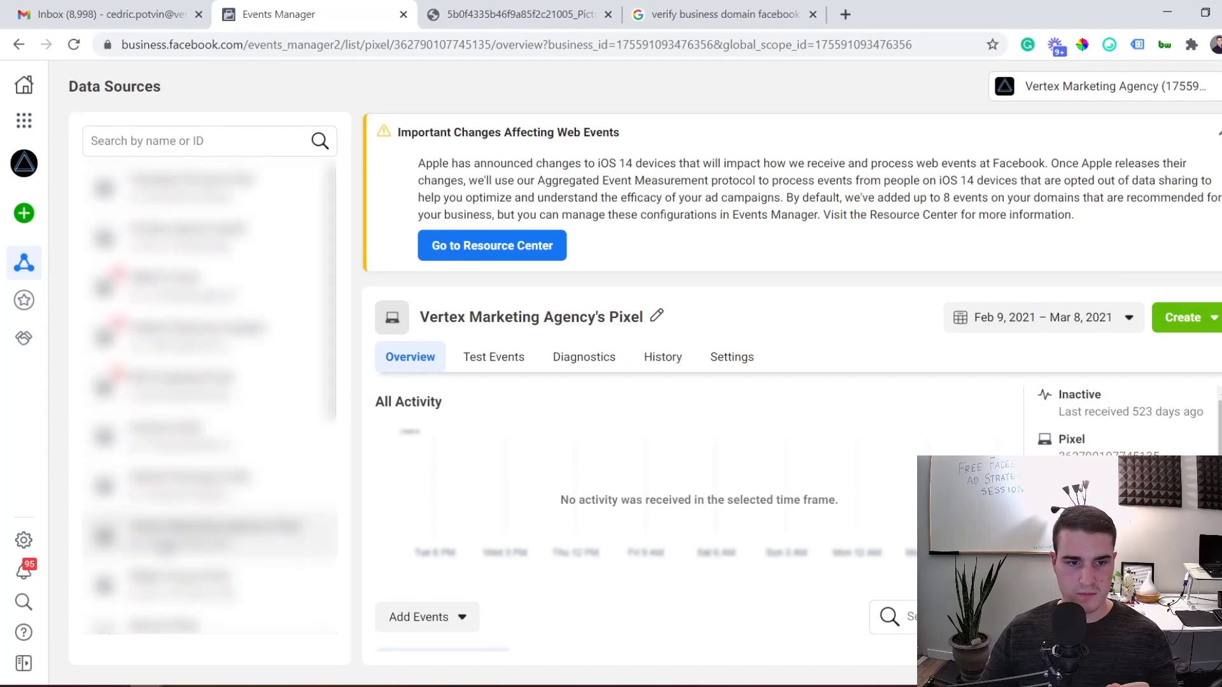
left_click(211, 606)
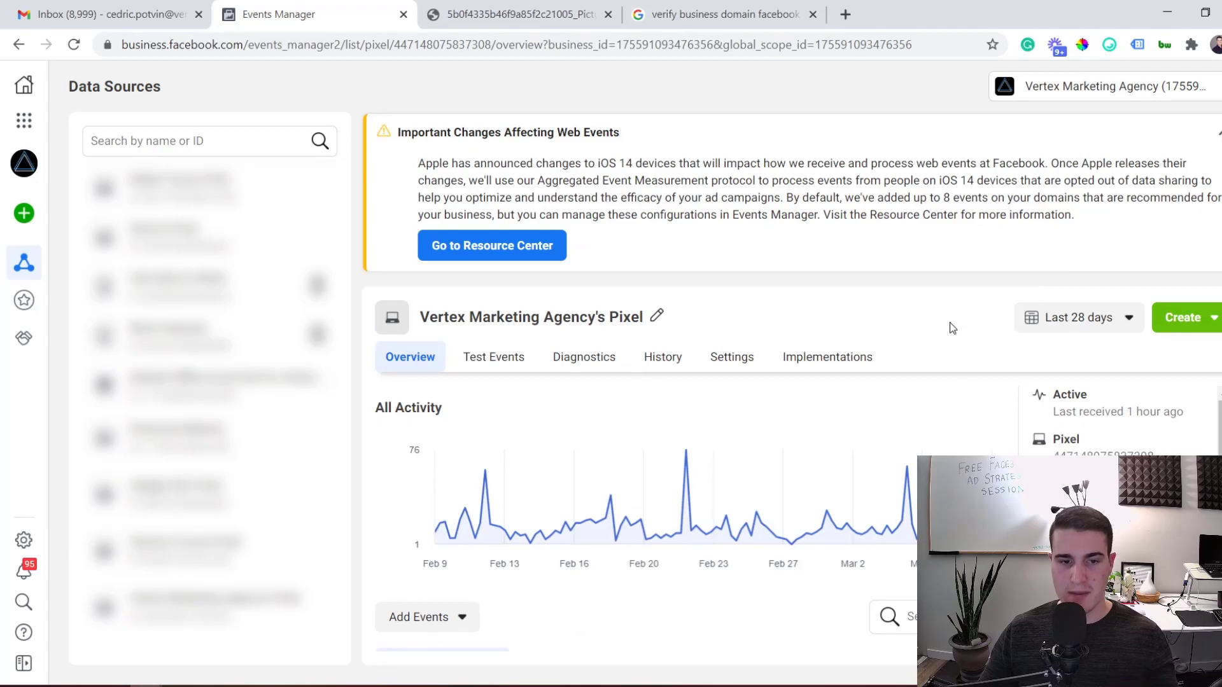
scroll(786, 374, "down", 3)
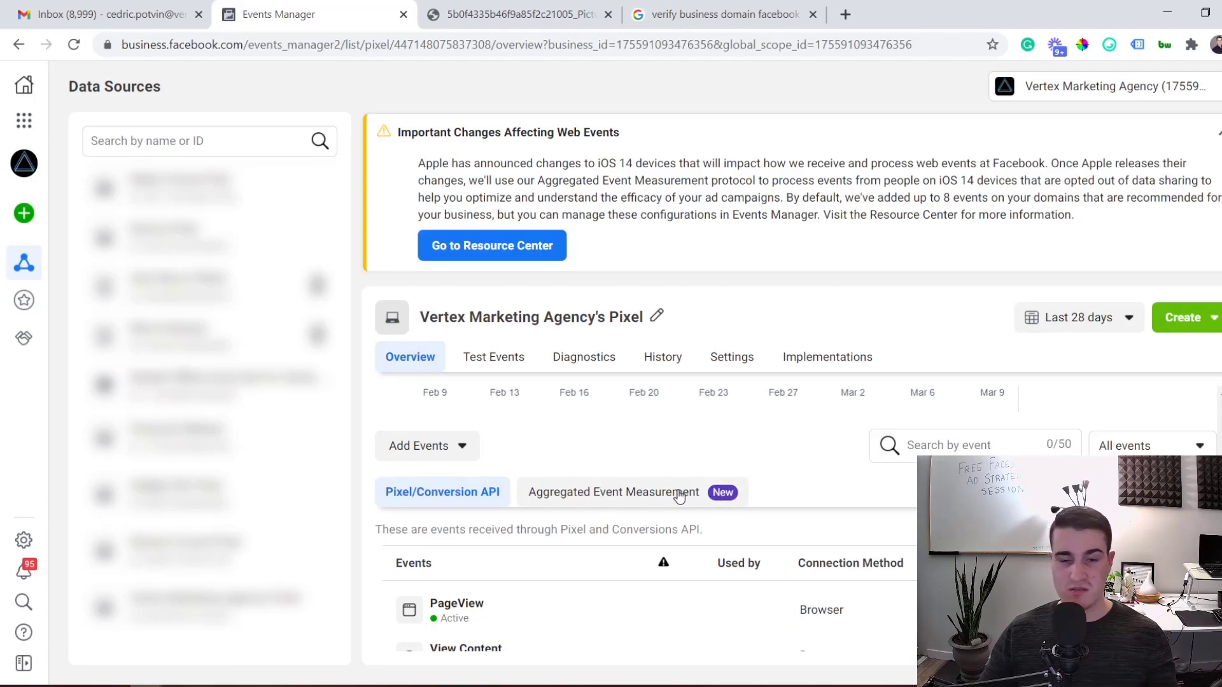
left_click(621, 488)
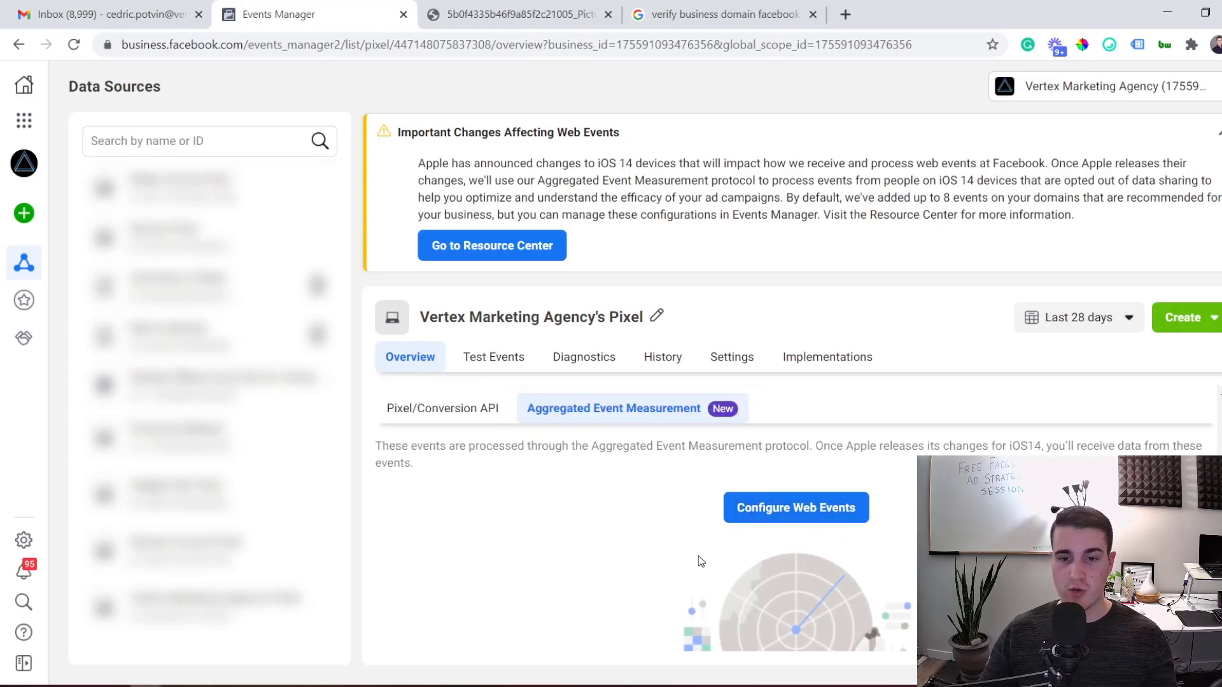
Step: Open web event configurations, expand vertexmarketingagency.com, and start managing its prioritized events
left_click(815, 508)
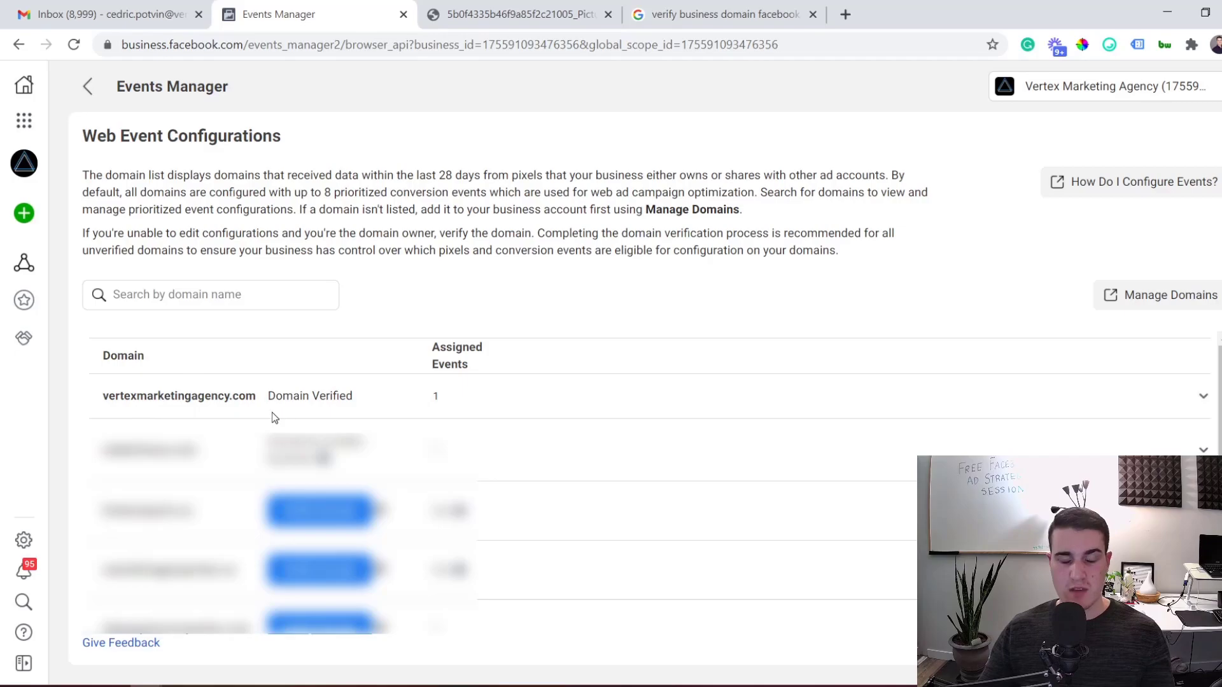
left_click(357, 400)
left_click(496, 470)
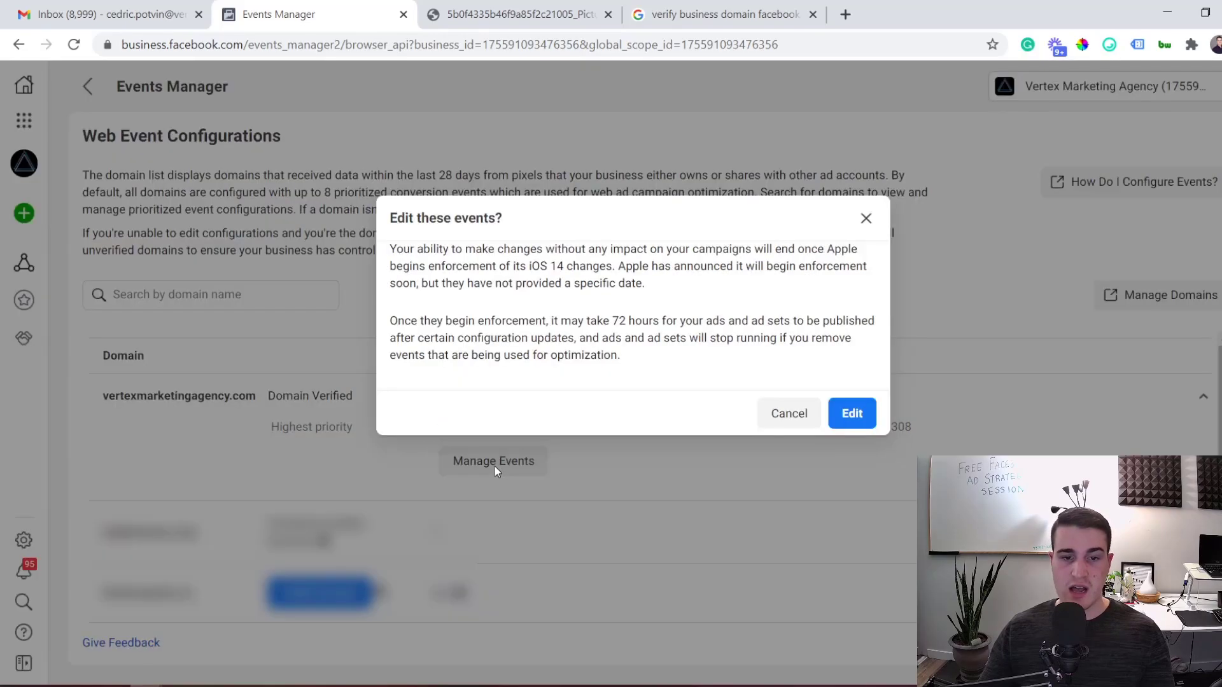
Step: Confirm editing, and open the Facebook Pixel Standard Events specifications article in a new tab
left_click(854, 420)
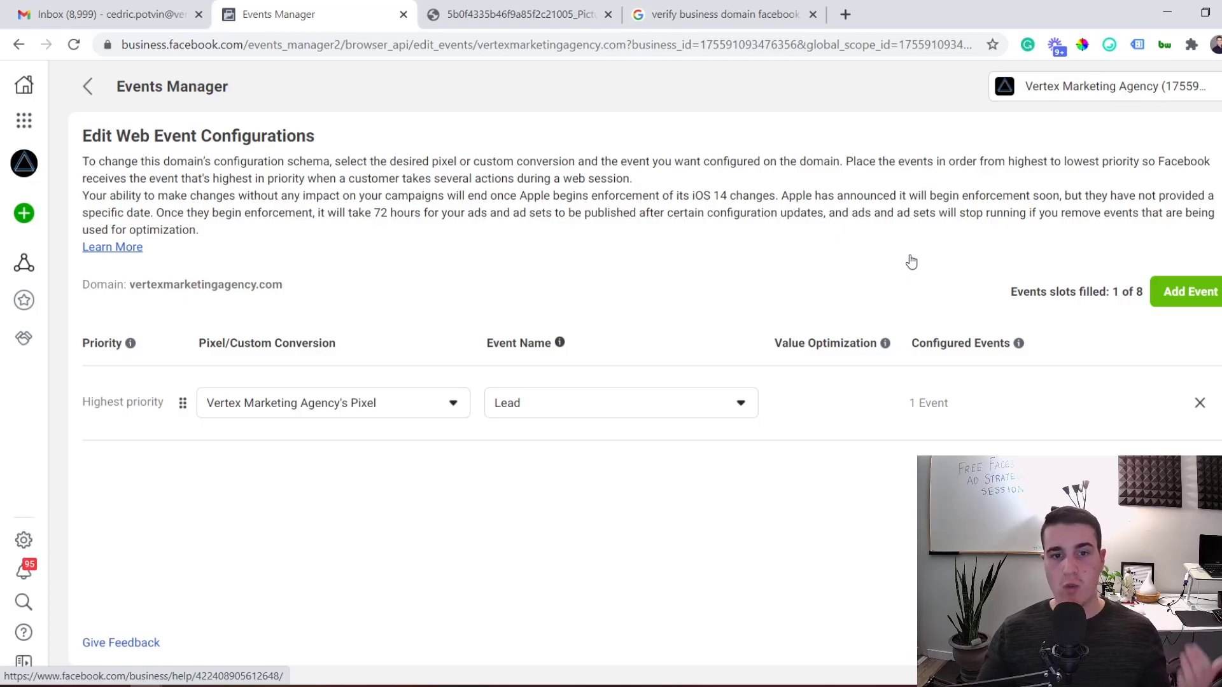
middle_click(112, 247)
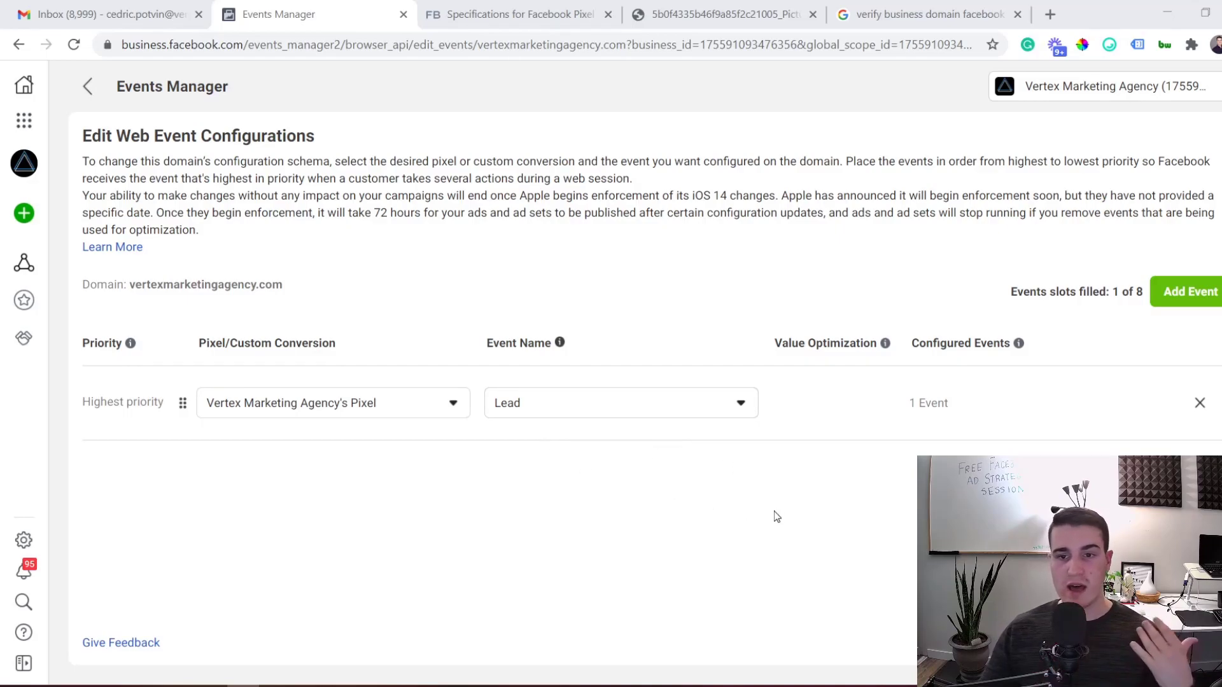
left_click(1190, 294)
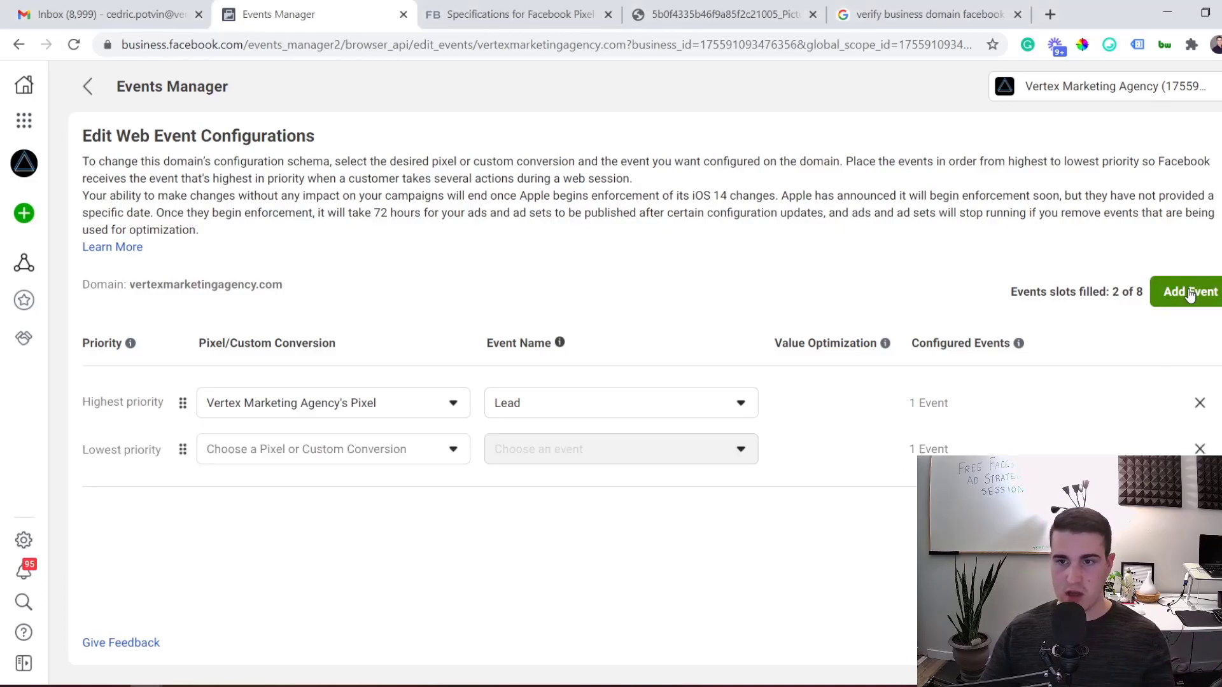
left_click(420, 457)
left_click(370, 622)
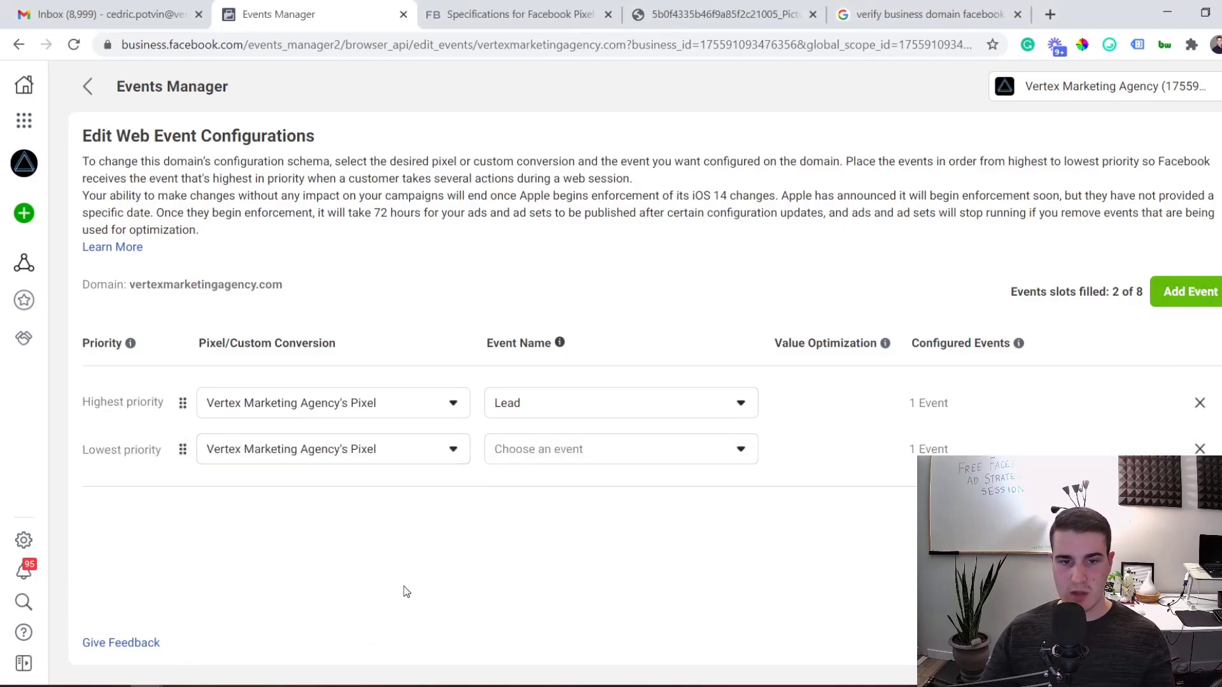
left_click(532, 453)
left_click(552, 499)
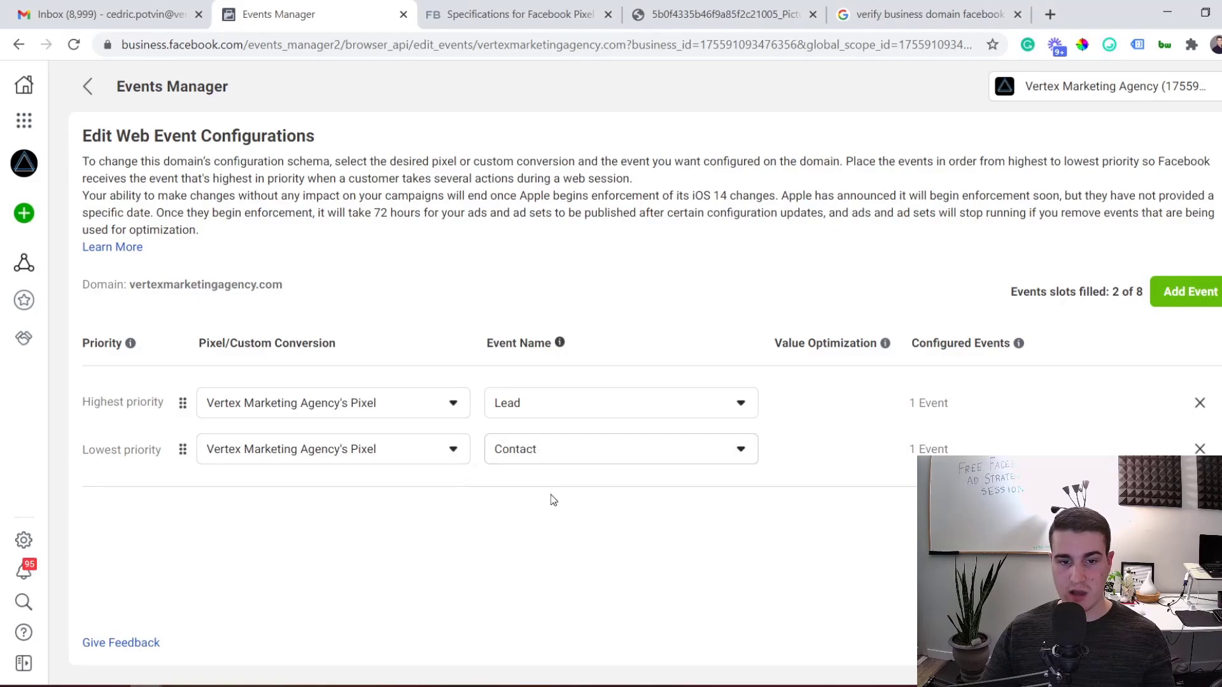
left_click(1159, 294)
left_click(426, 495)
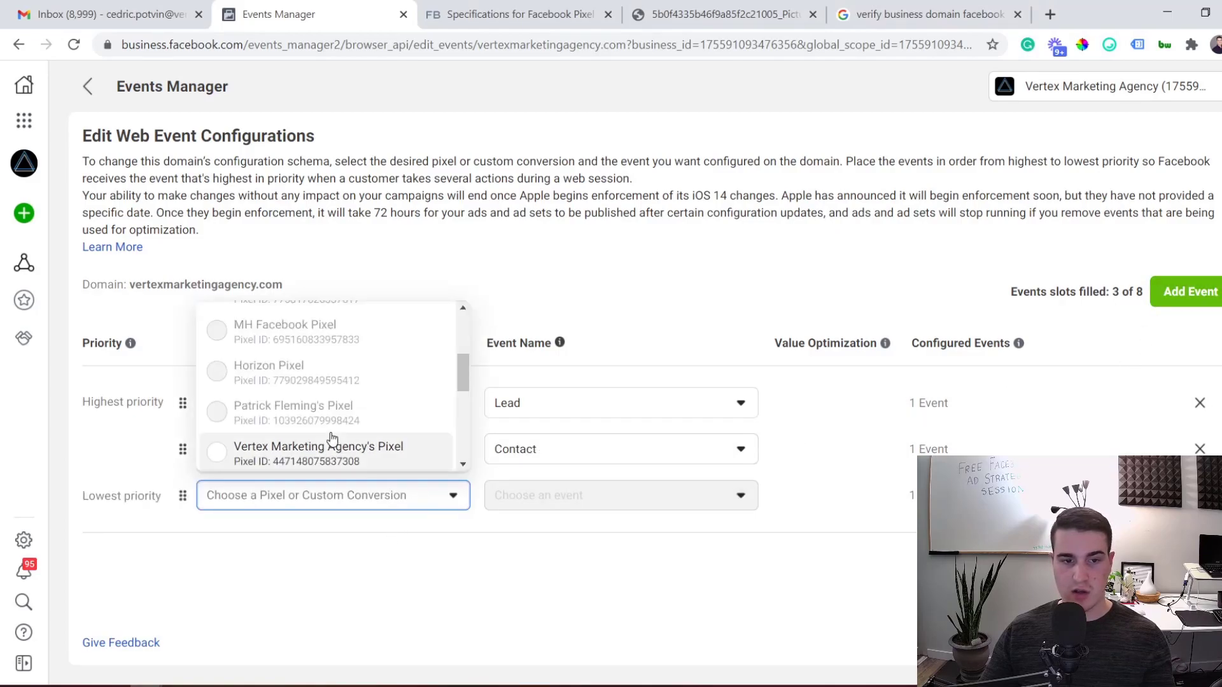
left_click(331, 448)
left_click(543, 501)
left_click(563, 594)
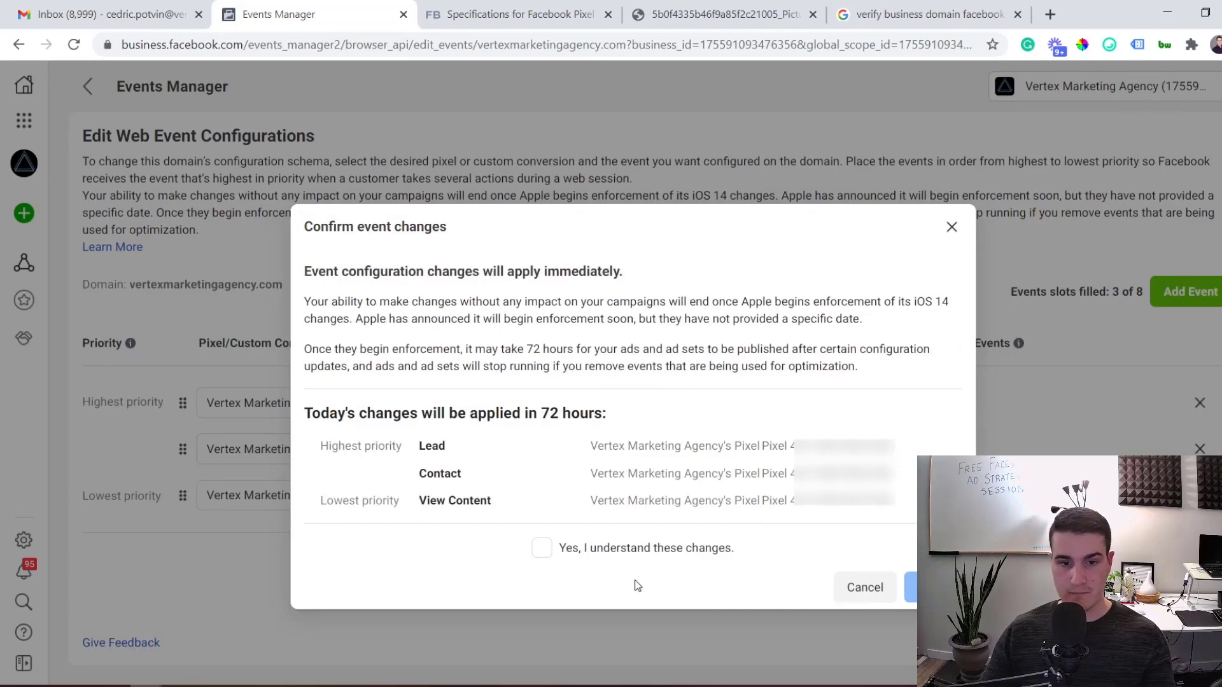
Step: Acknowledge and apply the Lead, Contact and View Content priorities, then return to the pixel specifications article
left_click(543, 549)
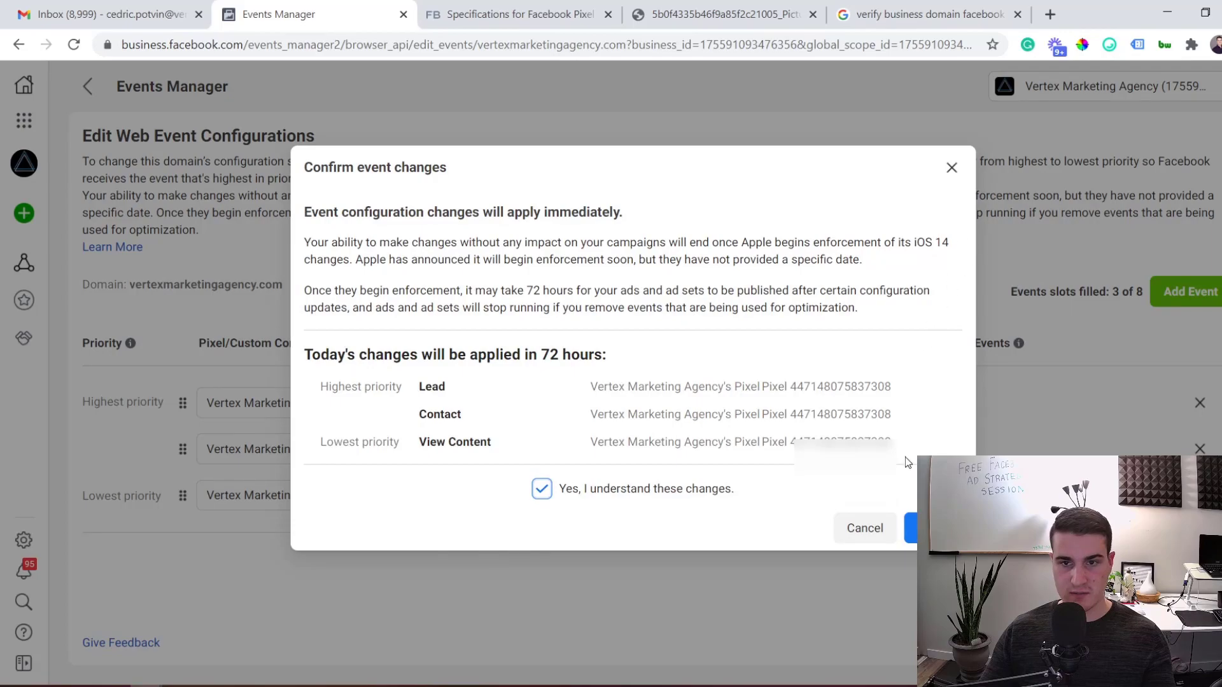
left_click(910, 528)
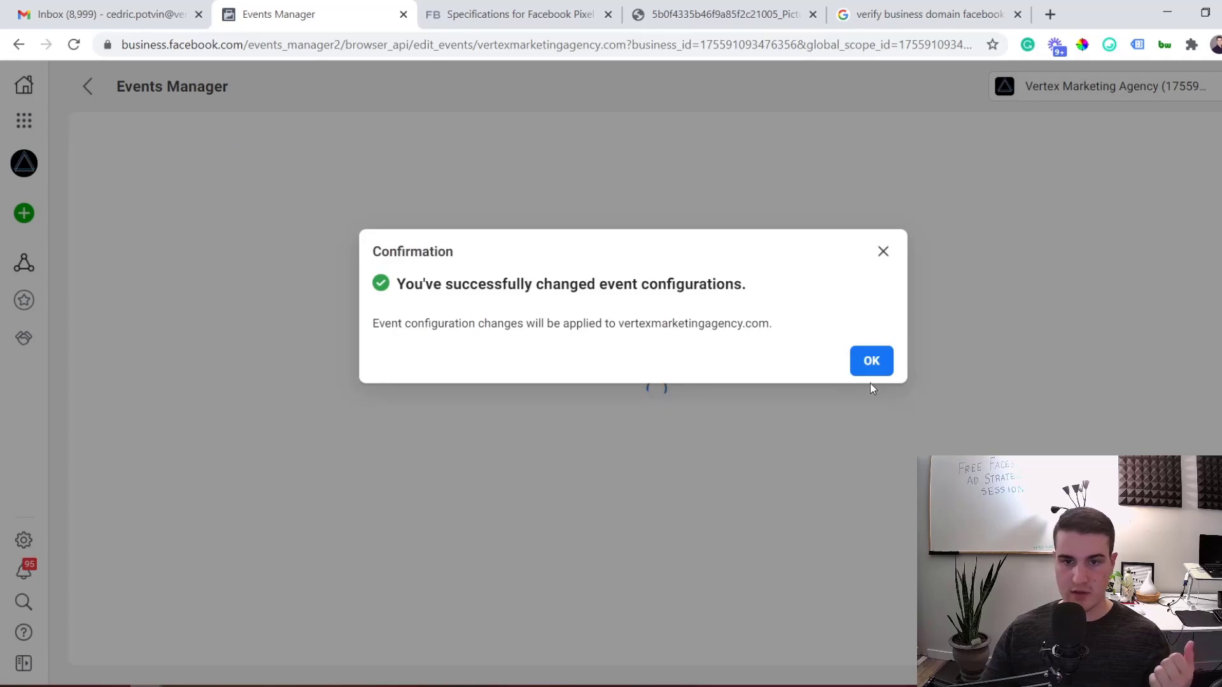
left_click(869, 363)
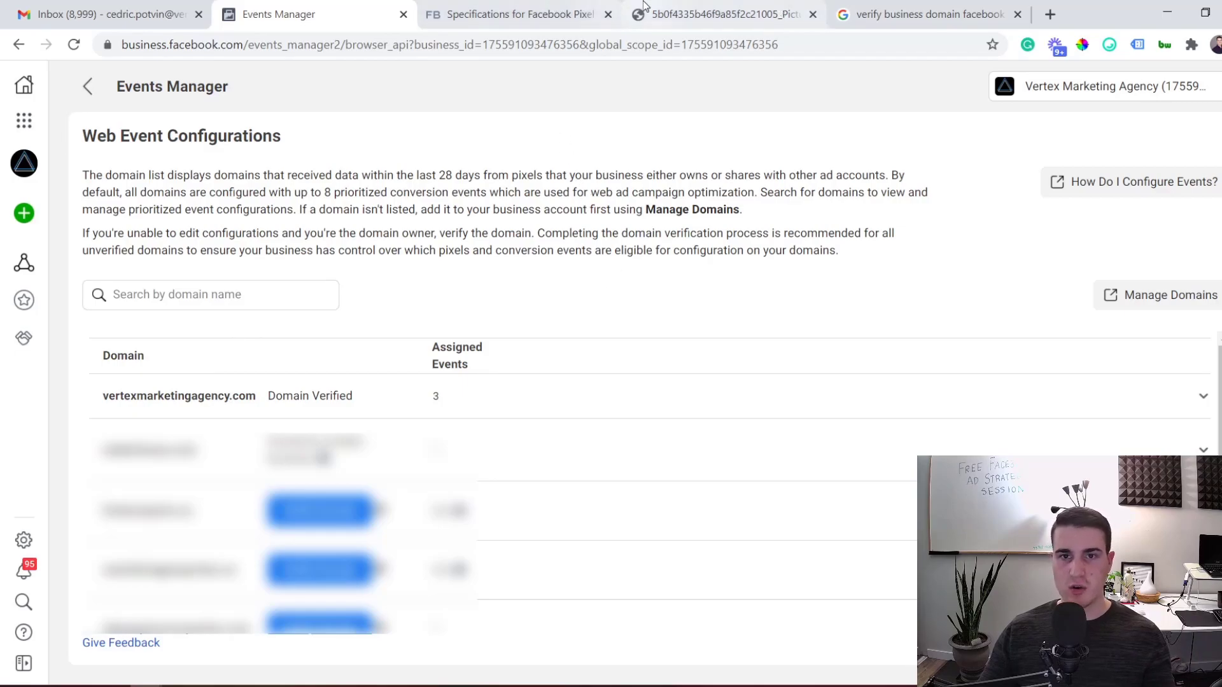
left_click(442, 7)
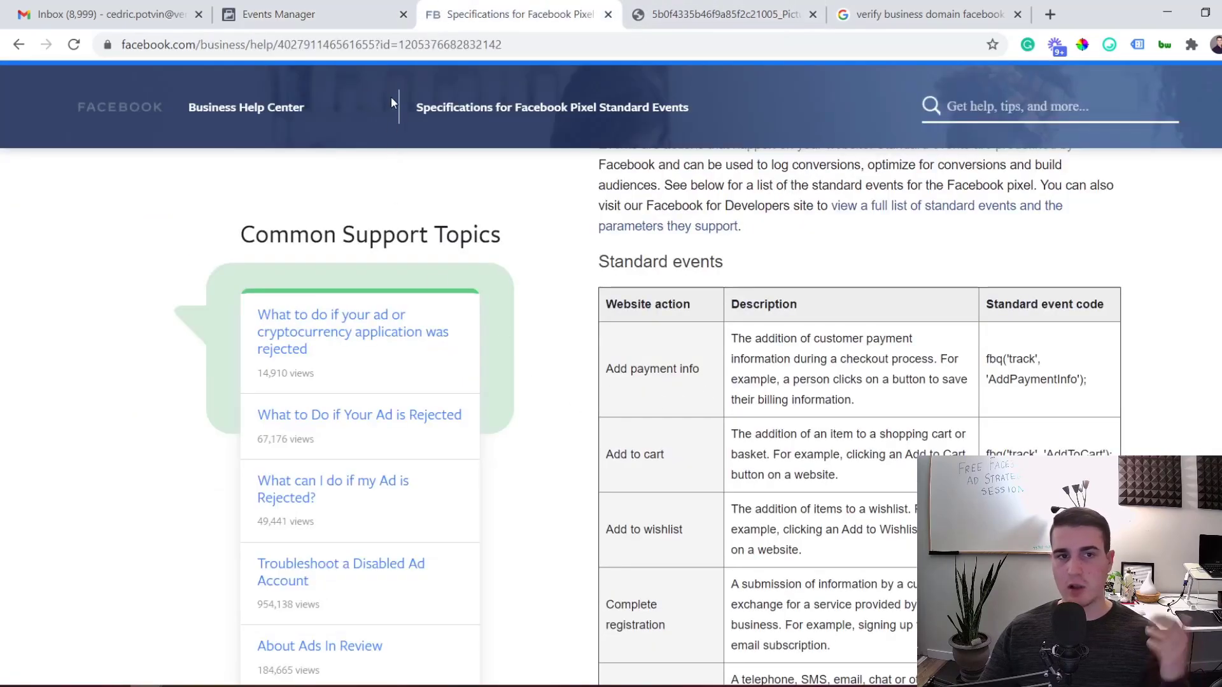
Step: Scroll down the Standard events table past the Add to wishlist row
scroll(267, 229, "up", 4)
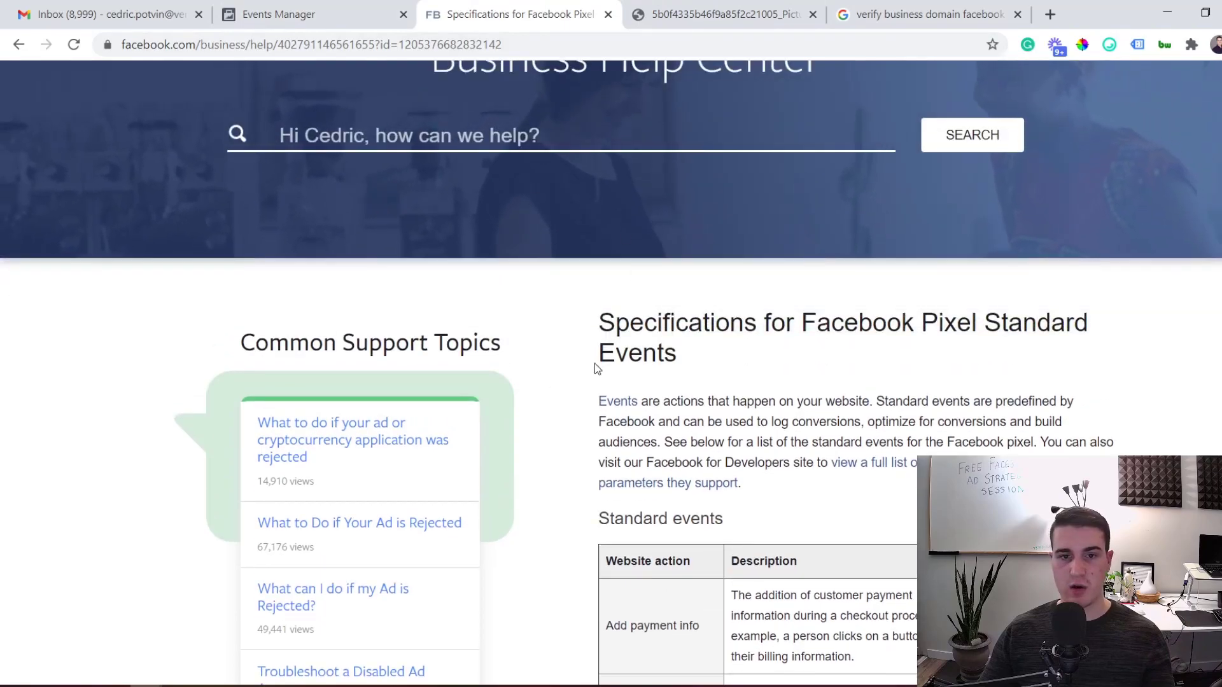
scroll(700, 375, "down", 3)
scroll(751, 392, "down", 3)
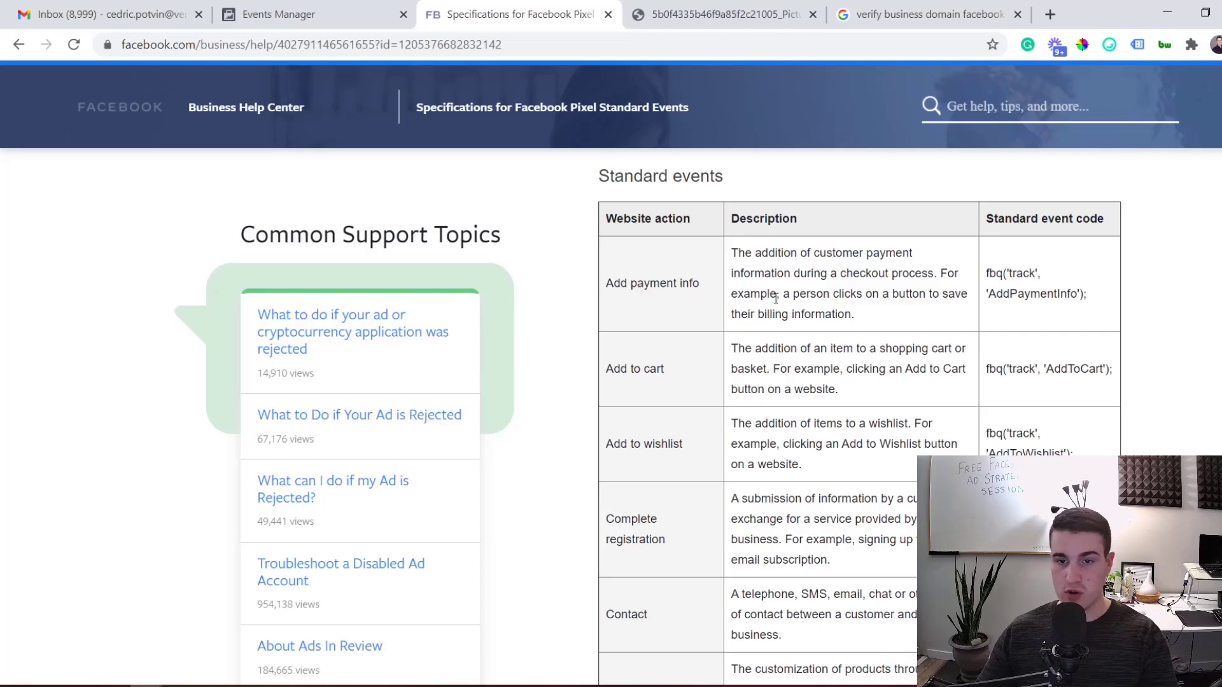
scroll(828, 356, "down", 1)
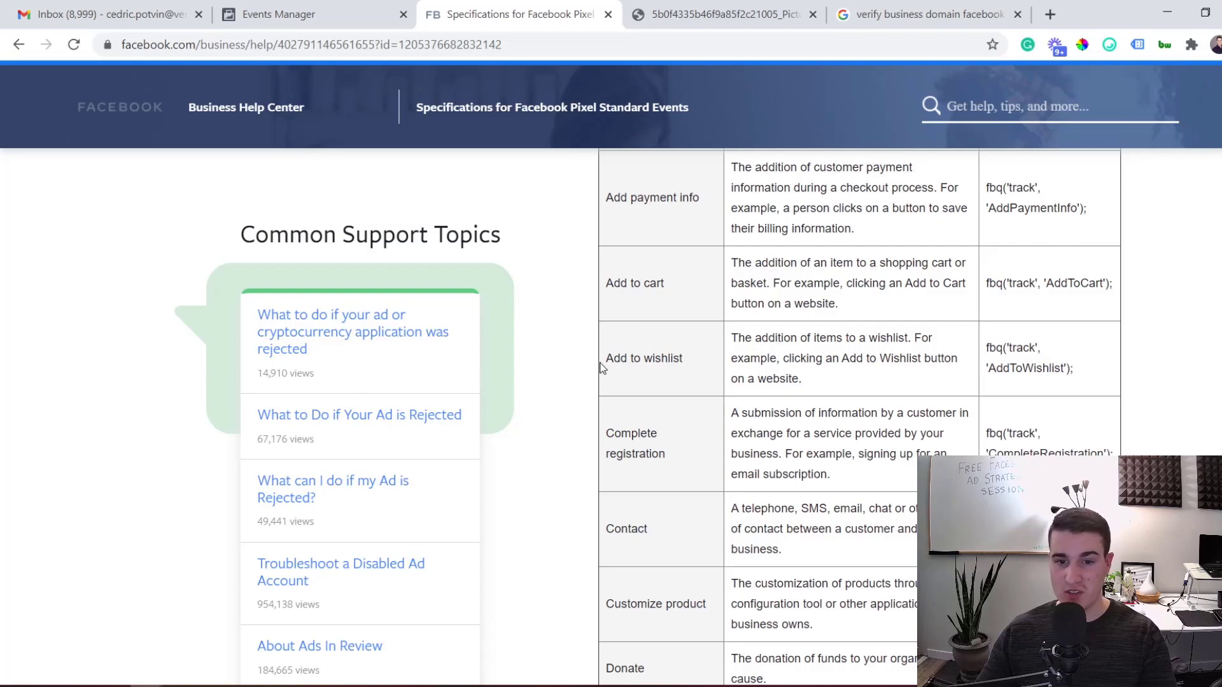
left_click_drag(604, 366, 657, 363)
left_click(675, 360)
scroll(642, 366, "down", 1)
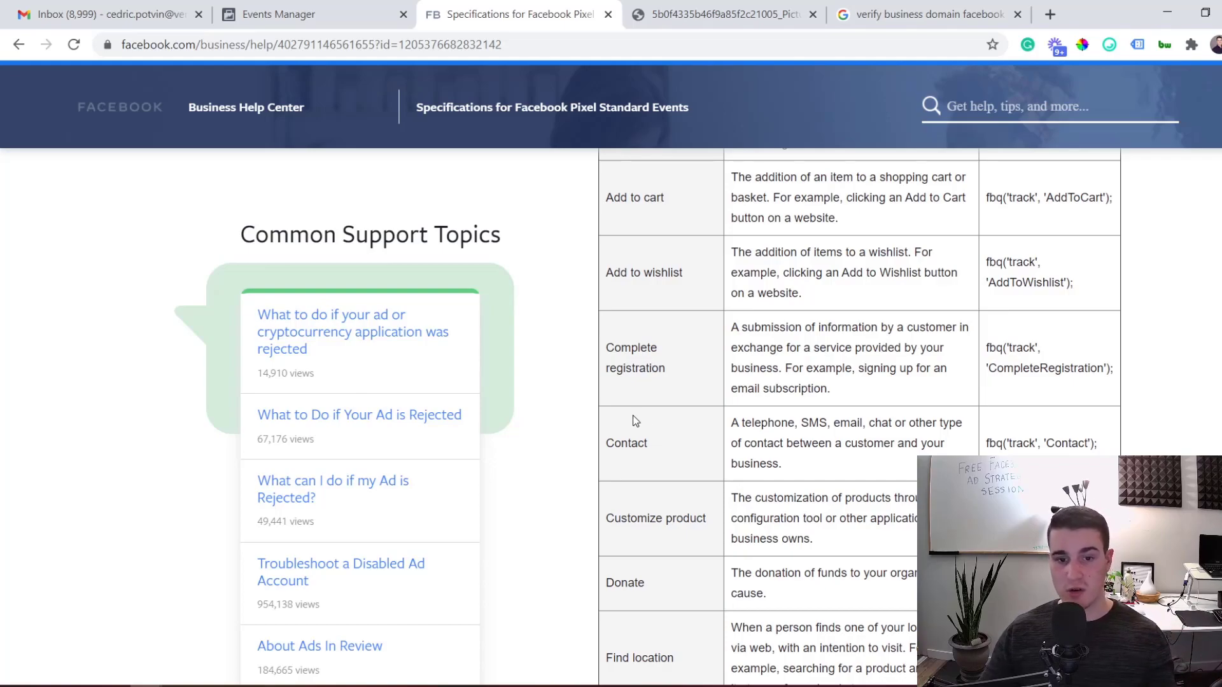
scroll(633, 415, "down", 1)
left_click(700, 366)
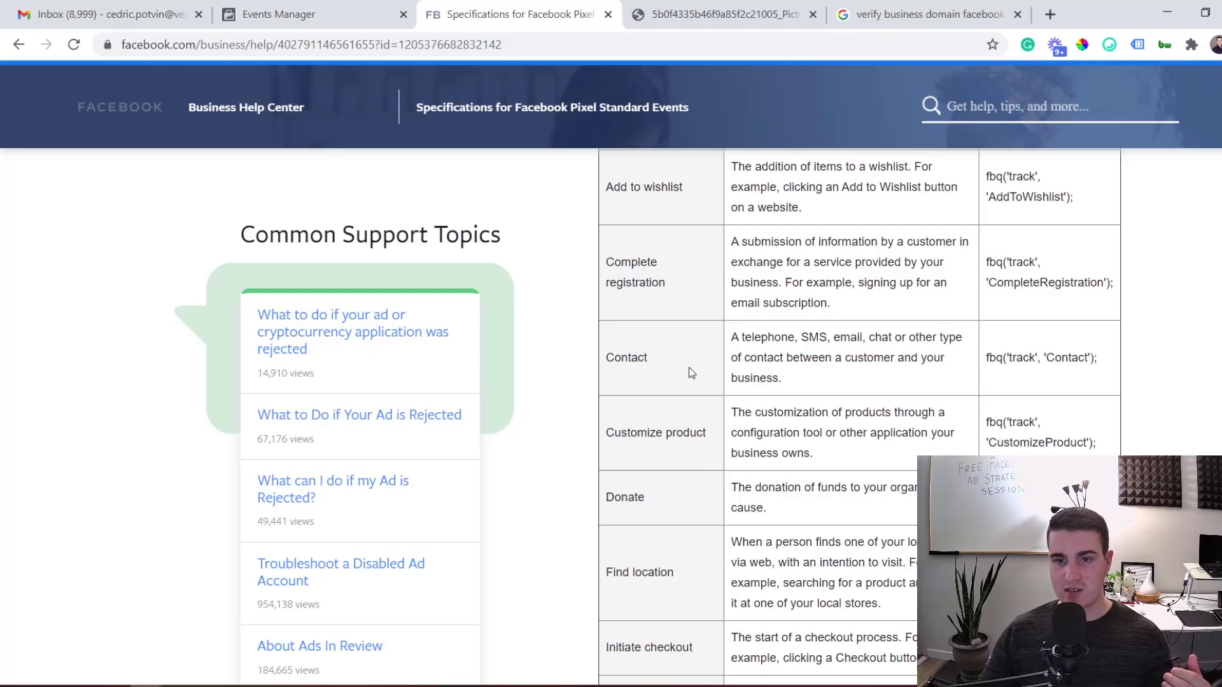
Step: Highlight the Contact event name and its fbq code in the Standard events table
left_click_drag(647, 360, 608, 360)
left_click(618, 361)
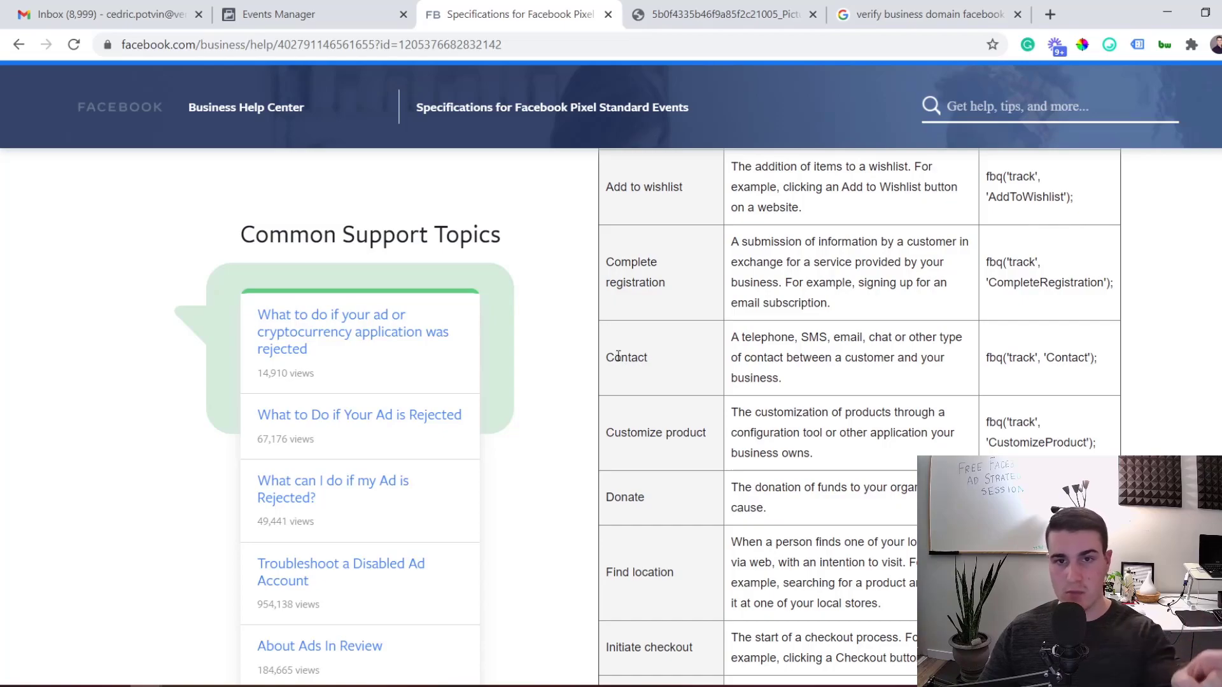
mouse_move(606, 360)
left_mouse_down()
mouse_move(636, 360)
mouse_move(606, 361)
left_mouse_up()
left_click(609, 359)
scroll(681, 391, "down", 1)
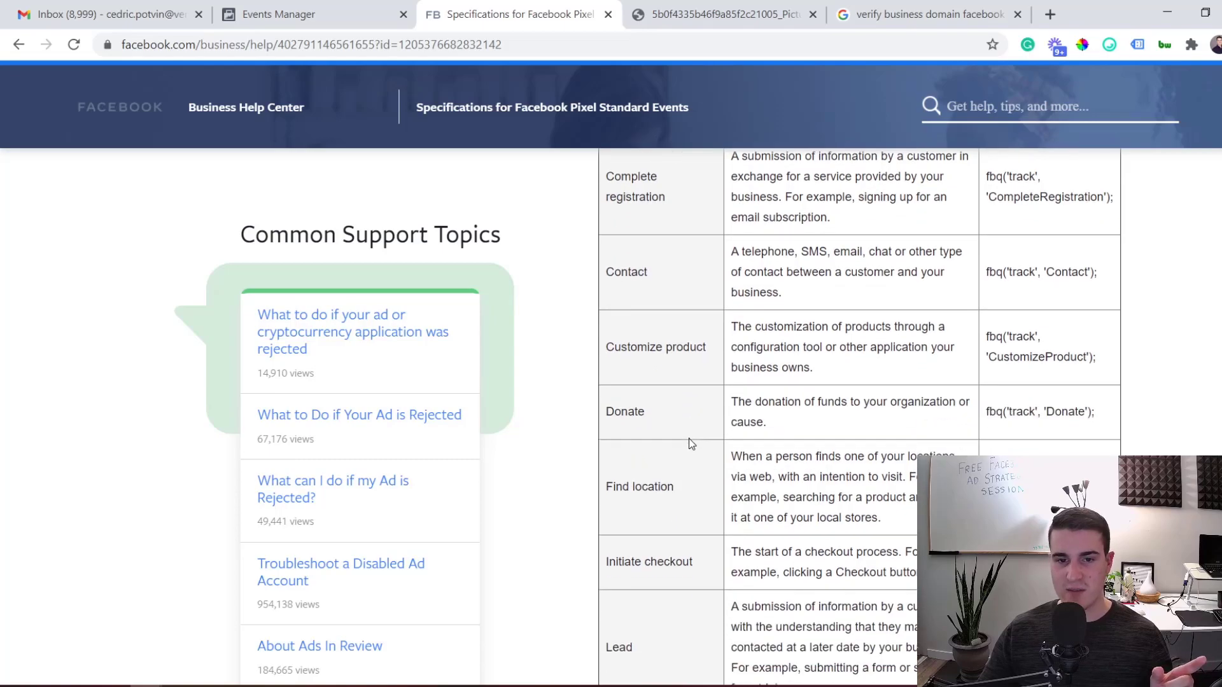
scroll(638, 404, "down", 5)
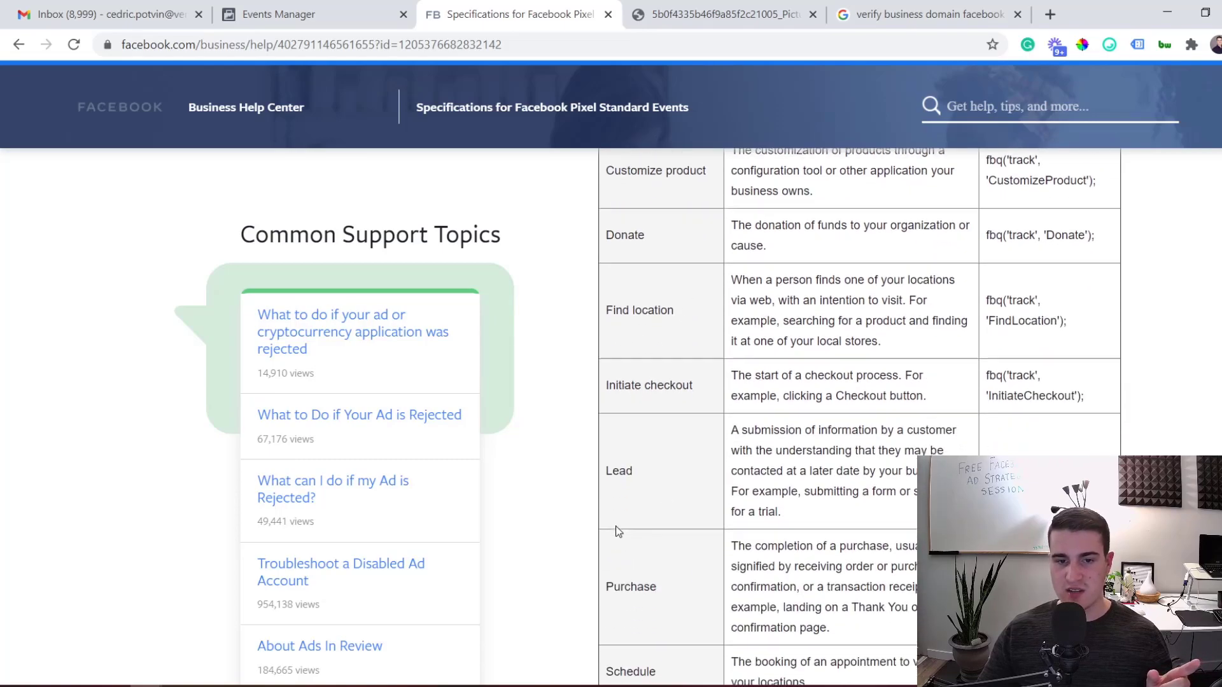
scroll(655, 488, "down", 3)
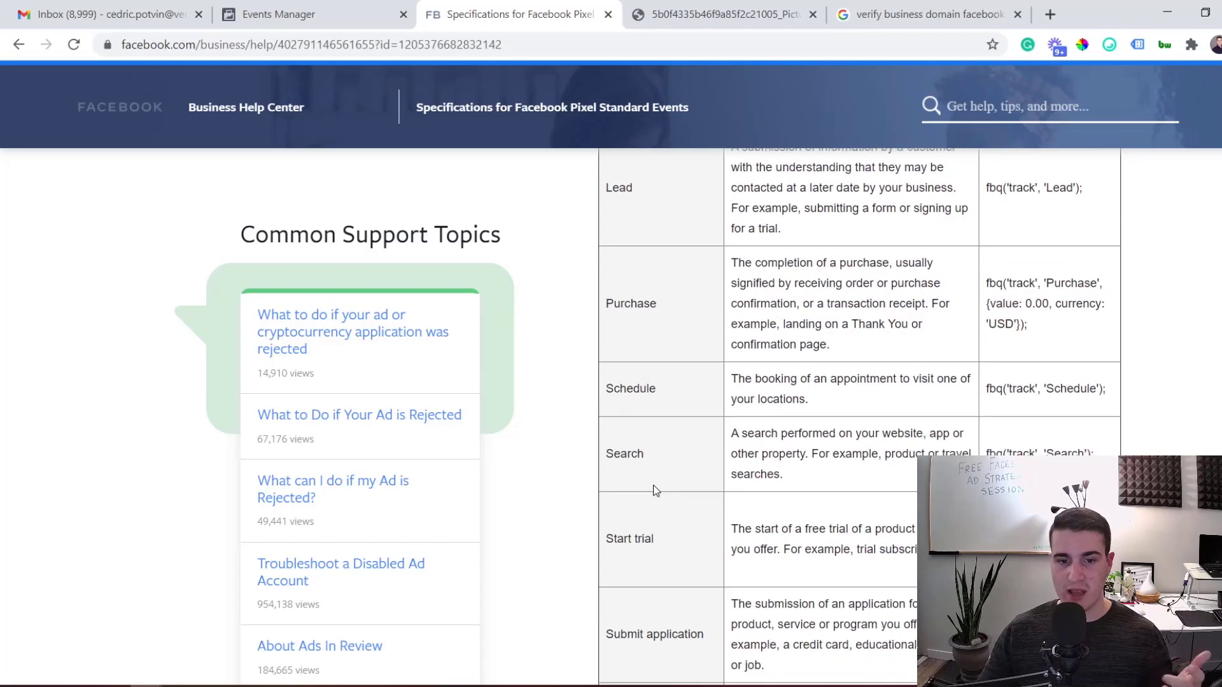
scroll(656, 489, "up", 4)
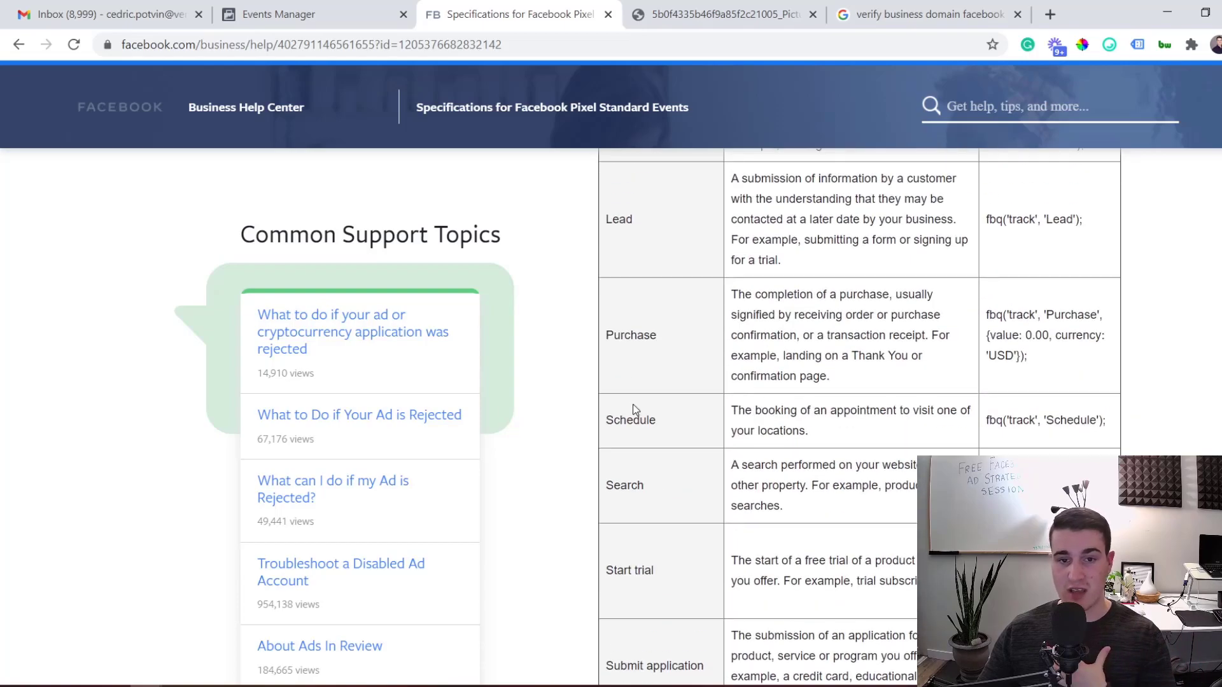
scroll(637, 410, "down", 6)
Step: Highlight the View content row in the table, then scroll back up
left_click_drag(685, 443, 609, 445)
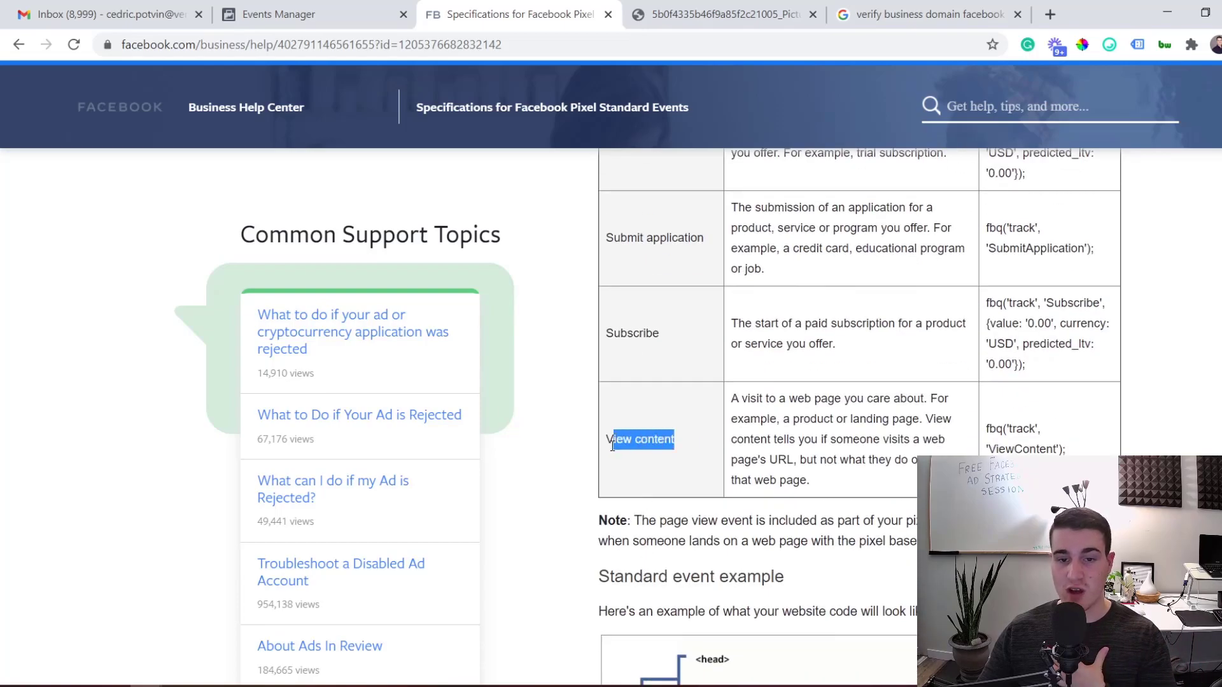
left_click(612, 446)
scroll(608, 439, "up", 4)
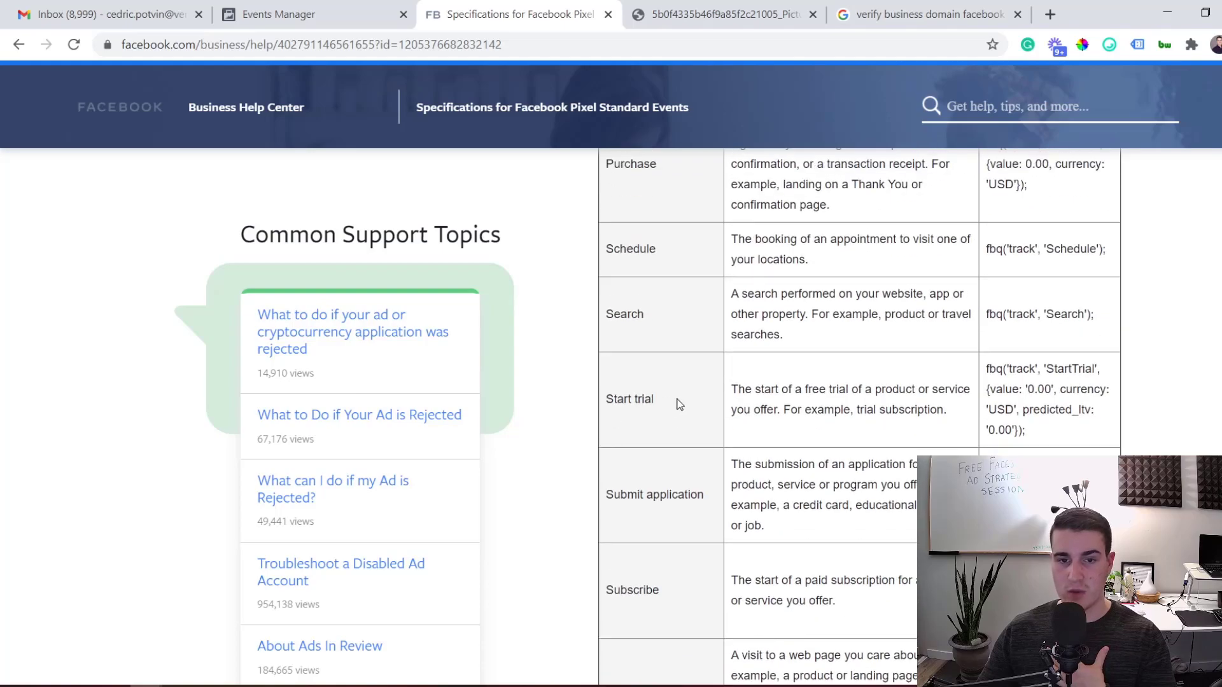
scroll(670, 398, "up", 3)
left_click_drag(613, 218, 633, 219)
scroll(642, 296, "up", 7)
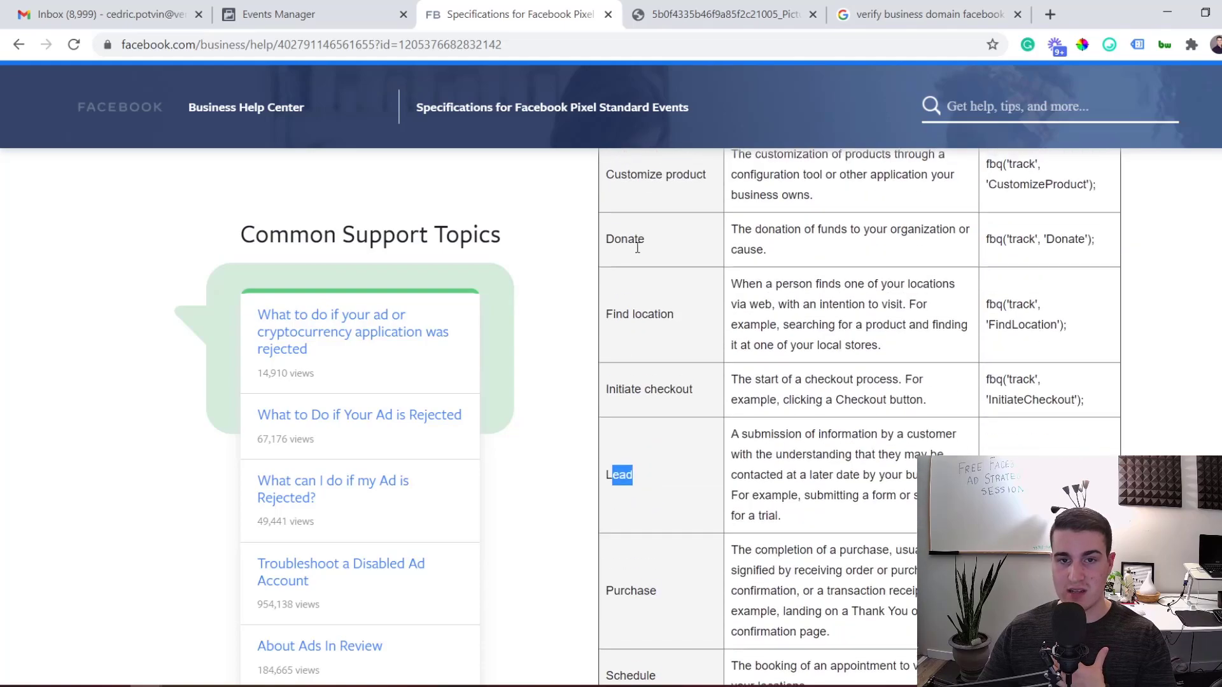
scroll(611, 299, "up", 5)
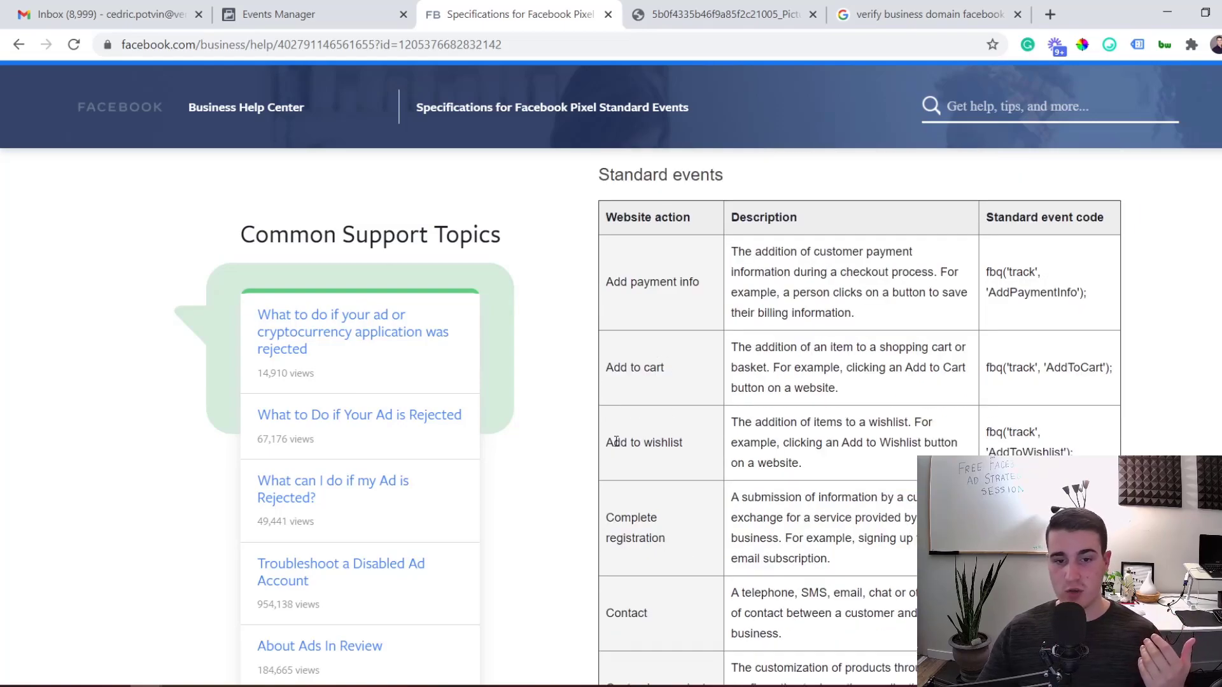
Step: Highlight the rows from Initiate checkout to Lead, then scroll back up the table
scroll(662, 414, "down", 4)
scroll(637, 513, "down", 7)
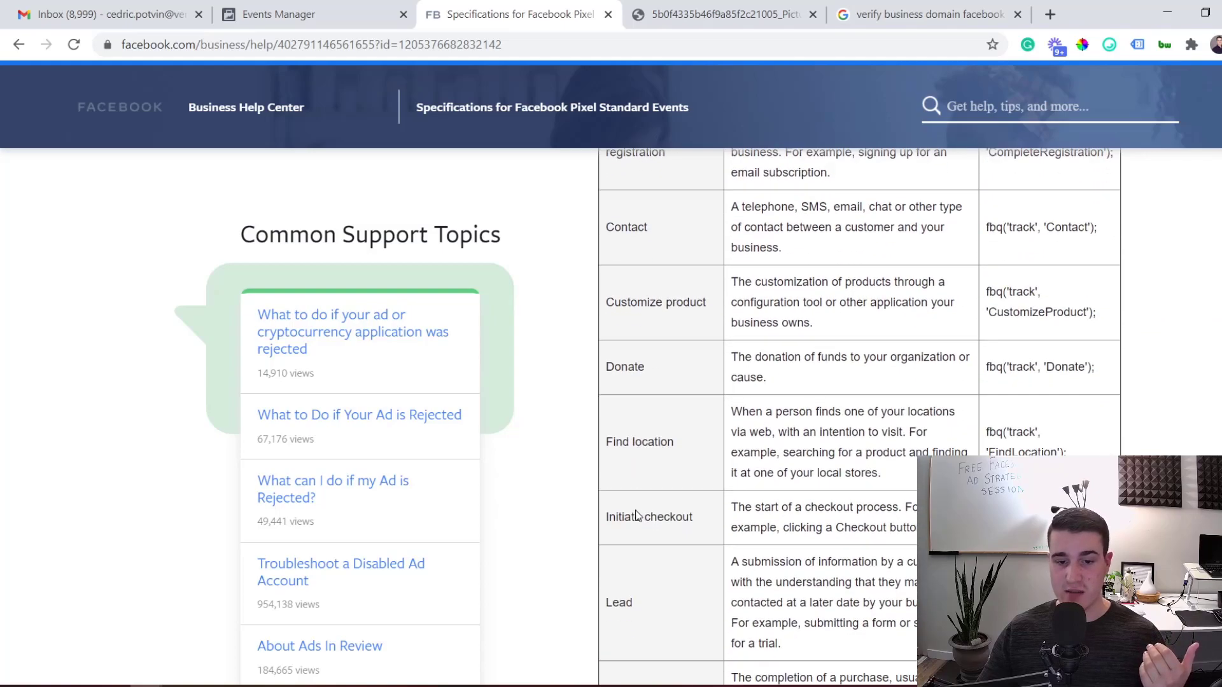
left_click_drag(662, 428, 590, 415)
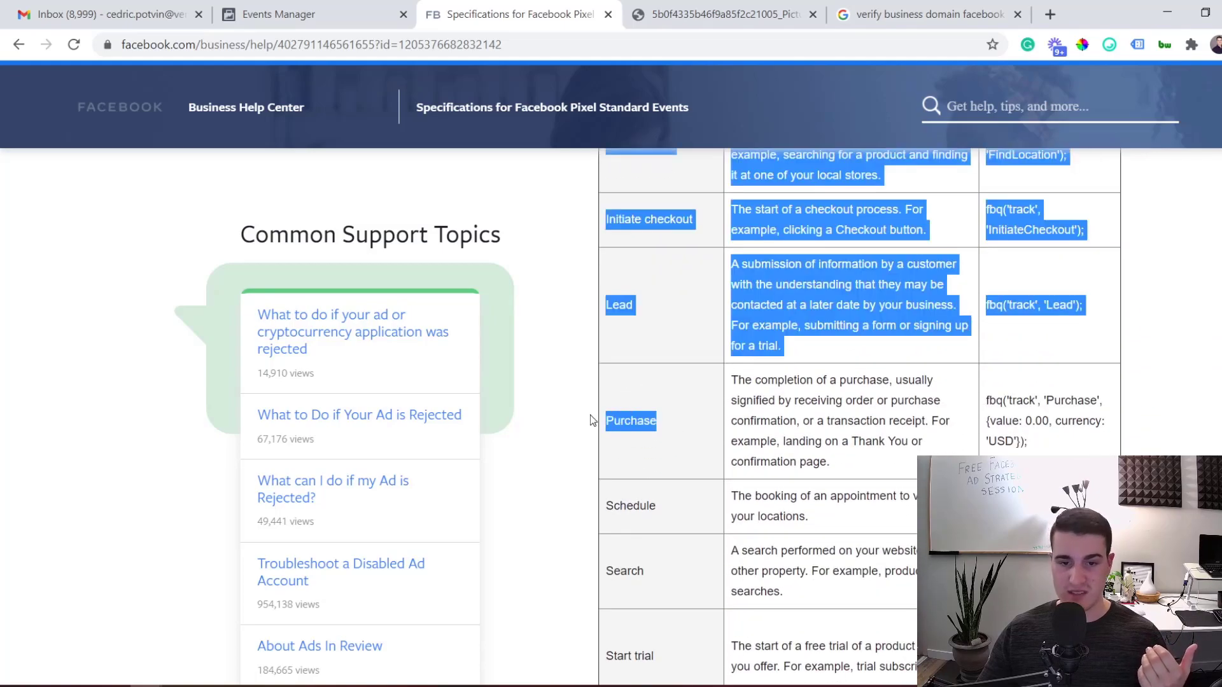
left_click(590, 415)
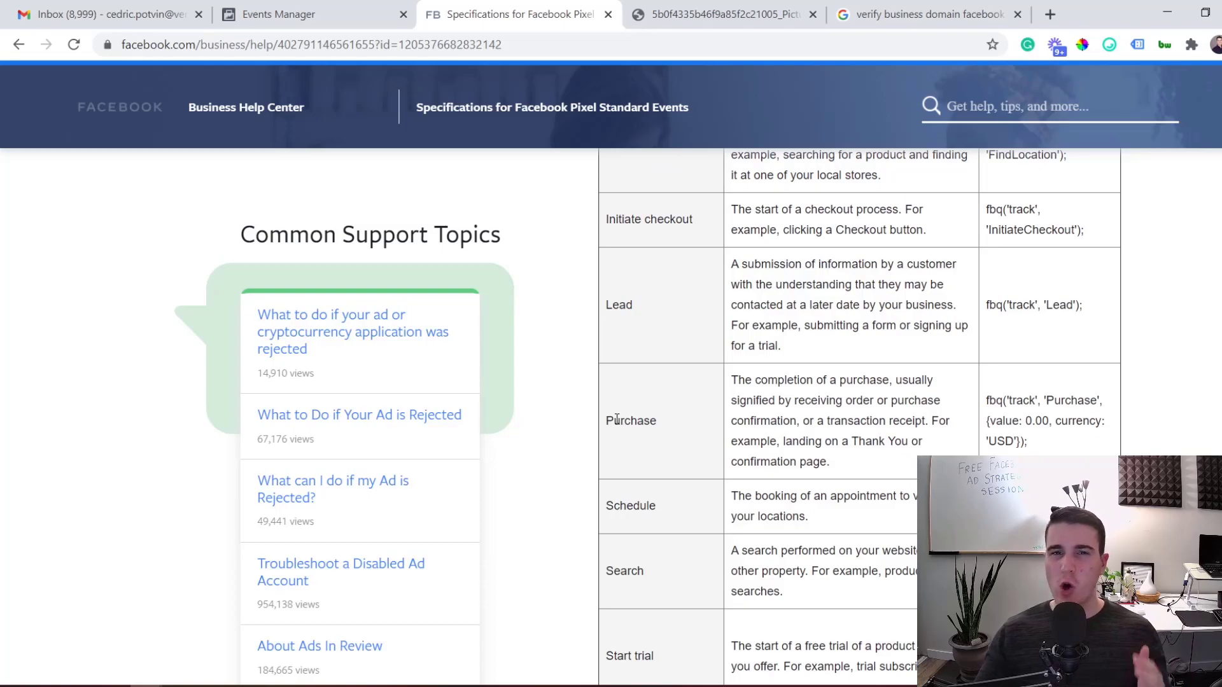
scroll(616, 420, "up", 7)
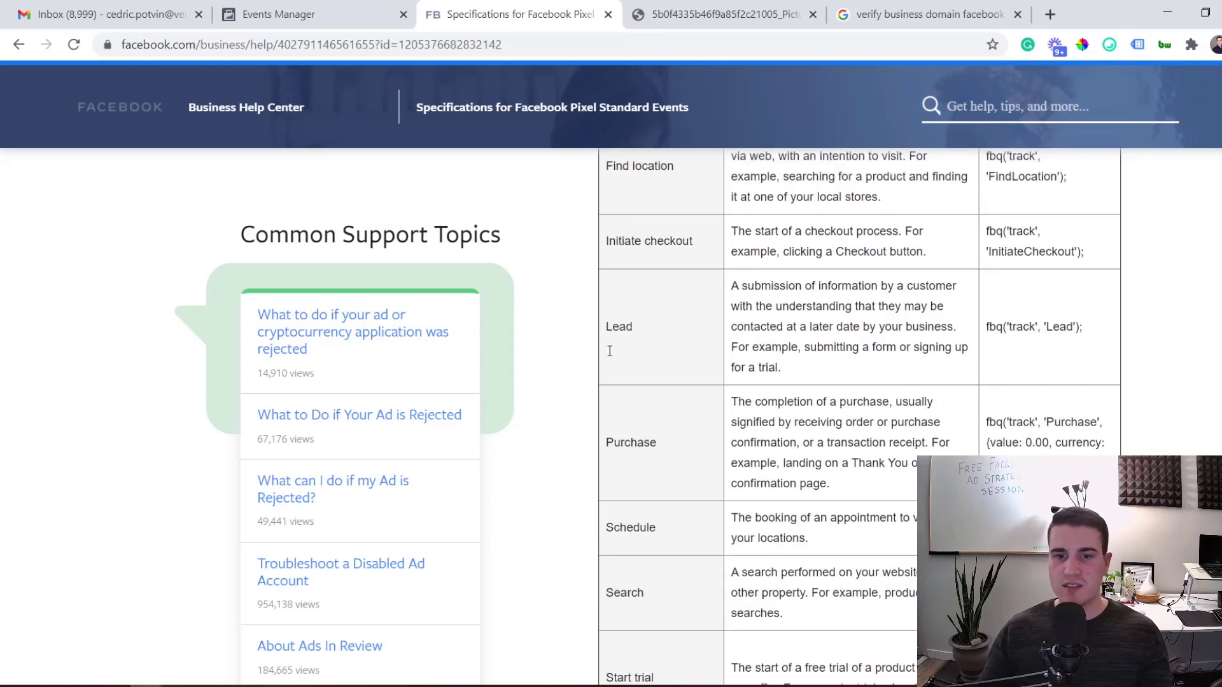
scroll(704, 298, "up", 2)
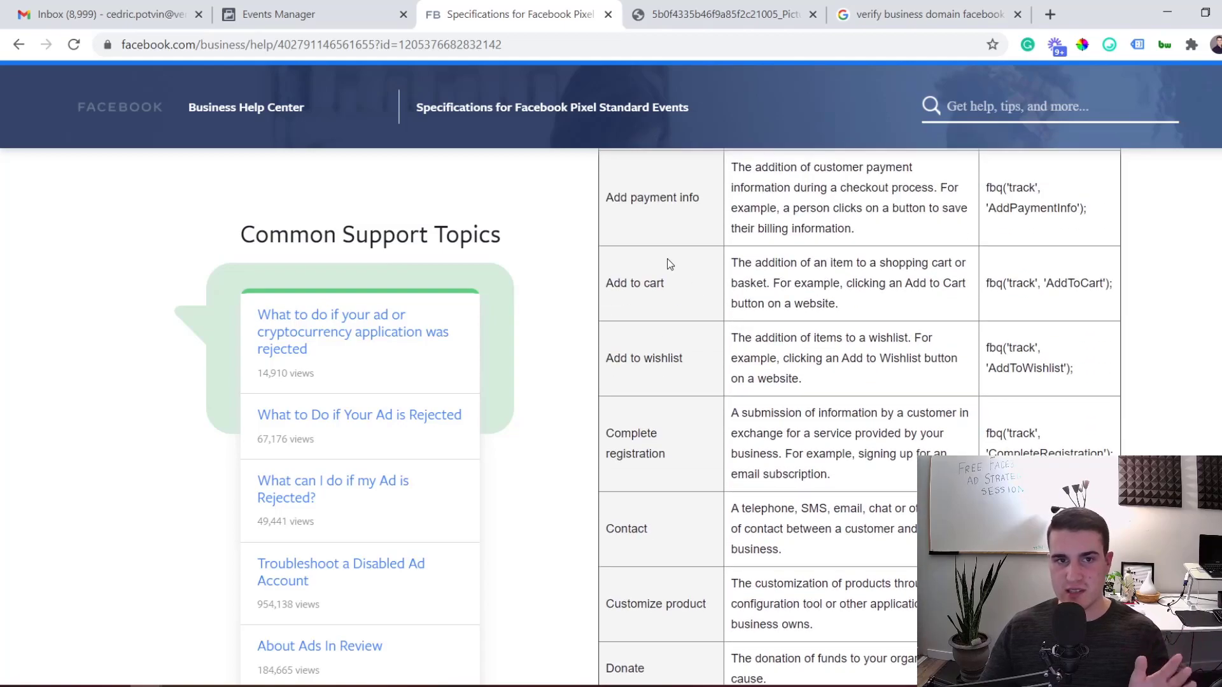
Step: Reopen the verified domain's event priorities, confirm Lead stays highest, then go to Google Tag Manager
left_click(299, 14)
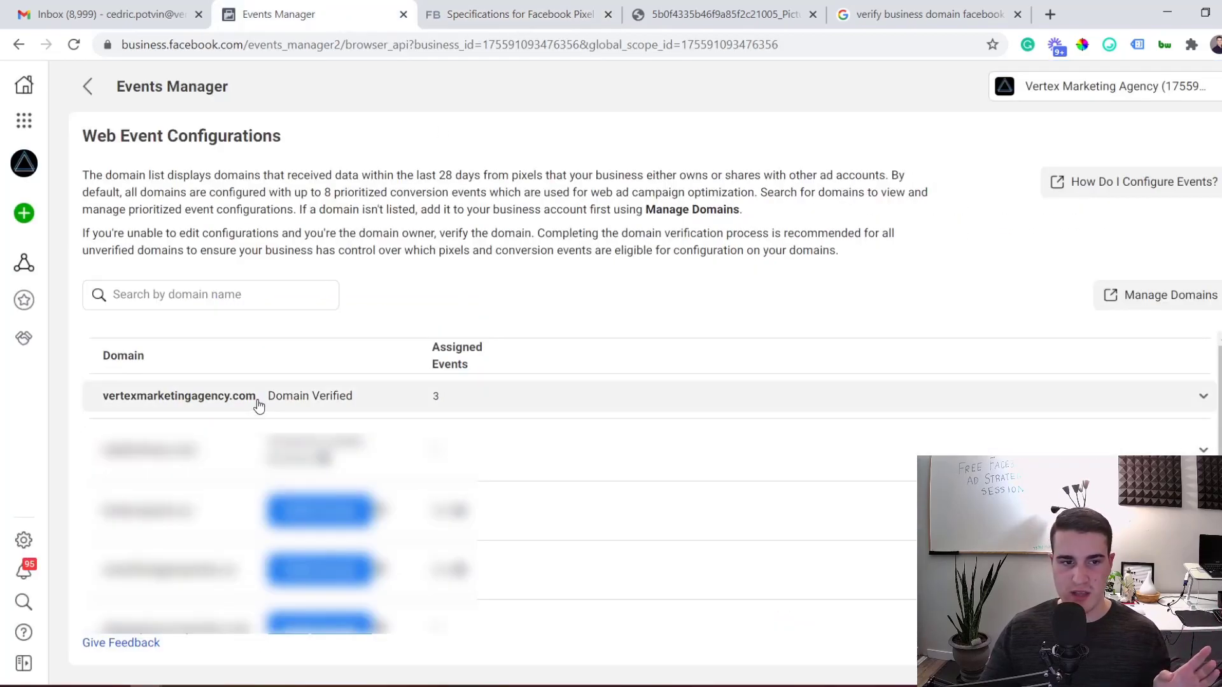
left_click(259, 402)
left_click(494, 516)
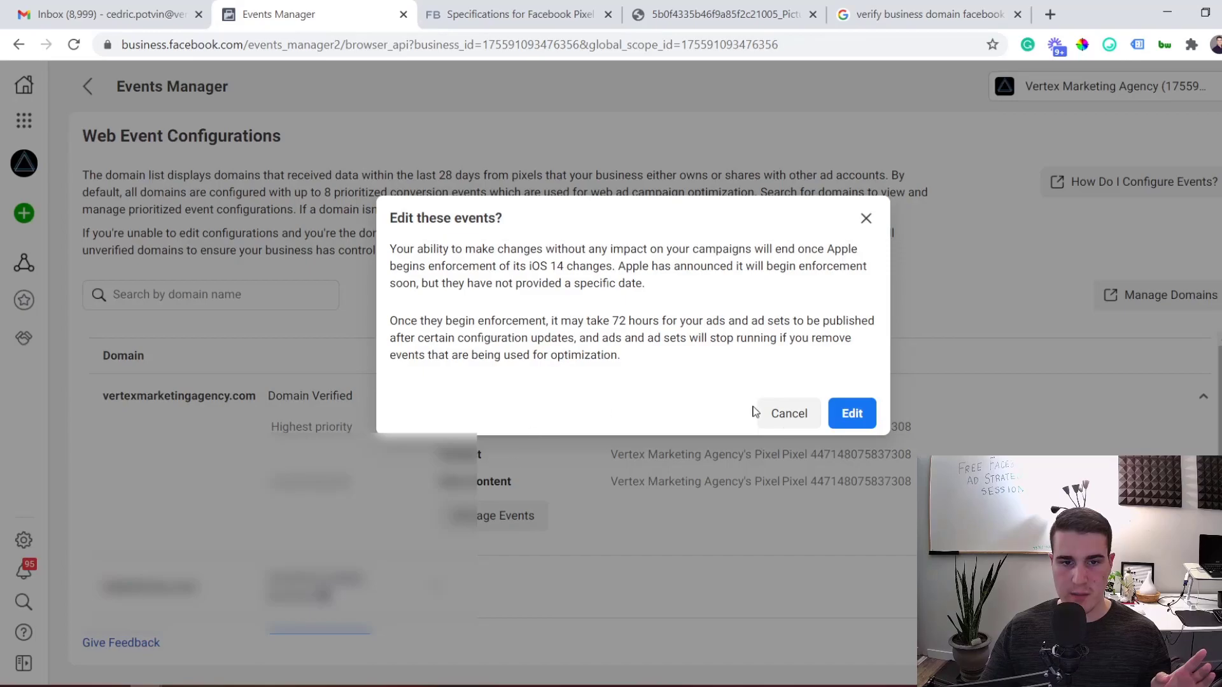
left_click(850, 413)
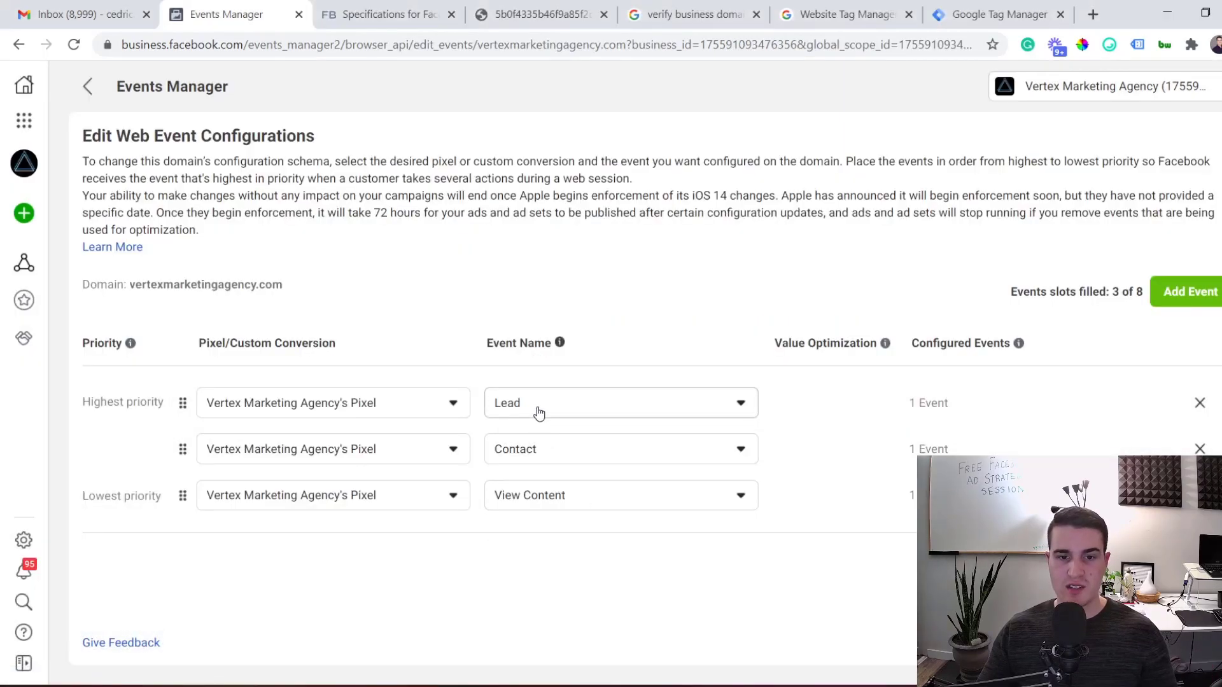
left_click(546, 400)
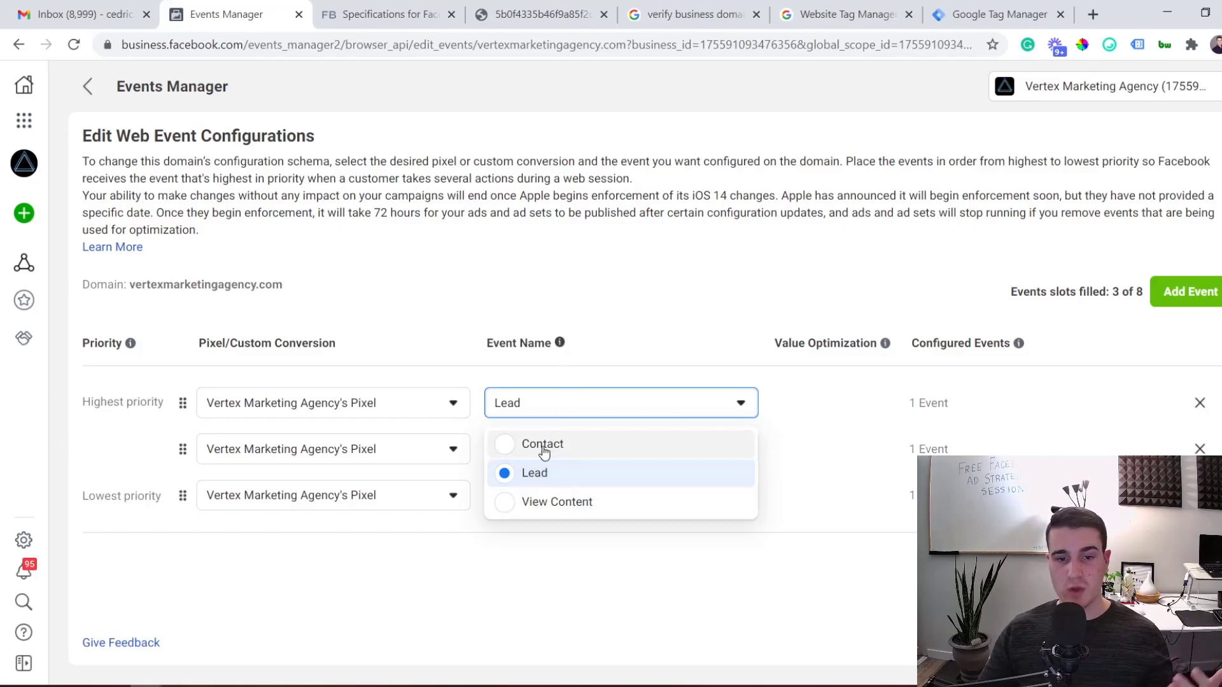
left_click(609, 319)
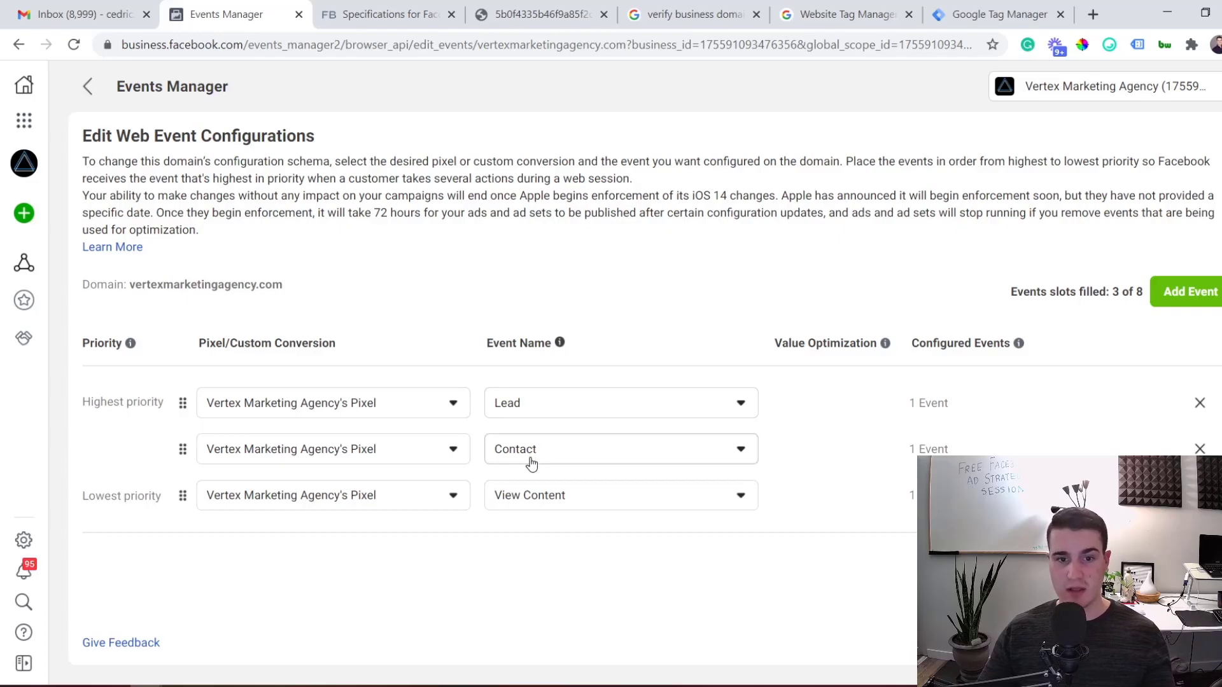
left_click(1013, 11)
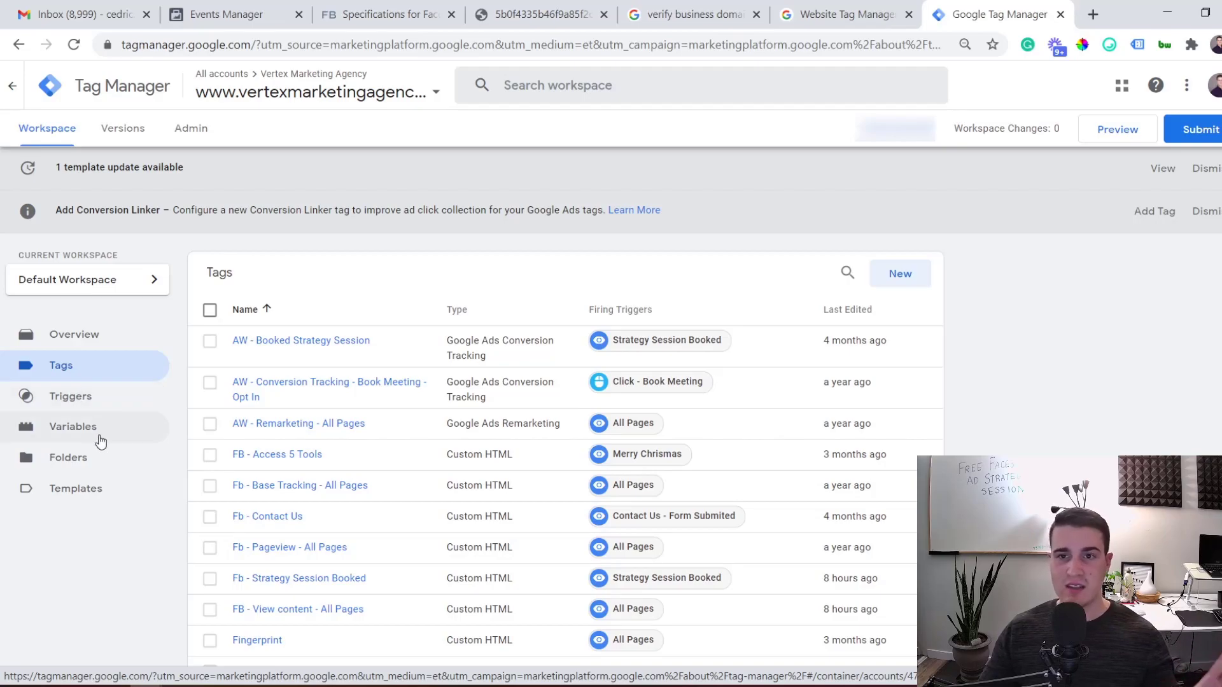
Step: Inspect the Fb - Strategy Session Booked tag's Custom HTML and its fbq Lead track call
scroll(150, 458, "down", 1)
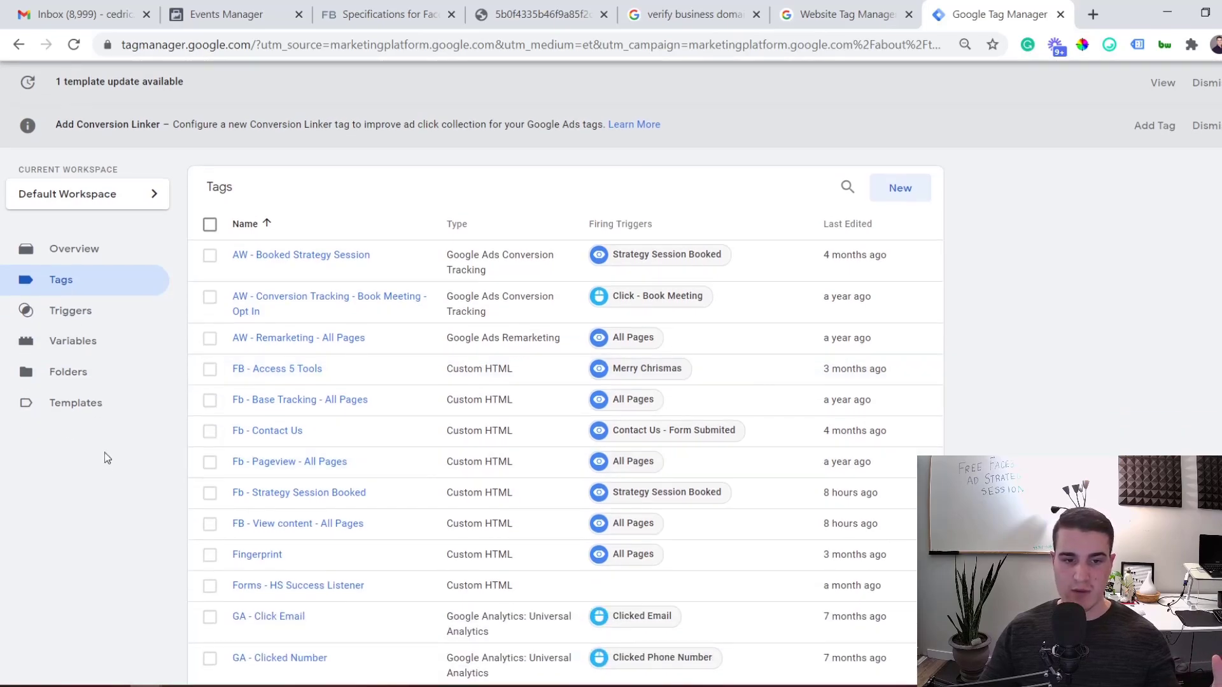
scroll(95, 394, "down", 2)
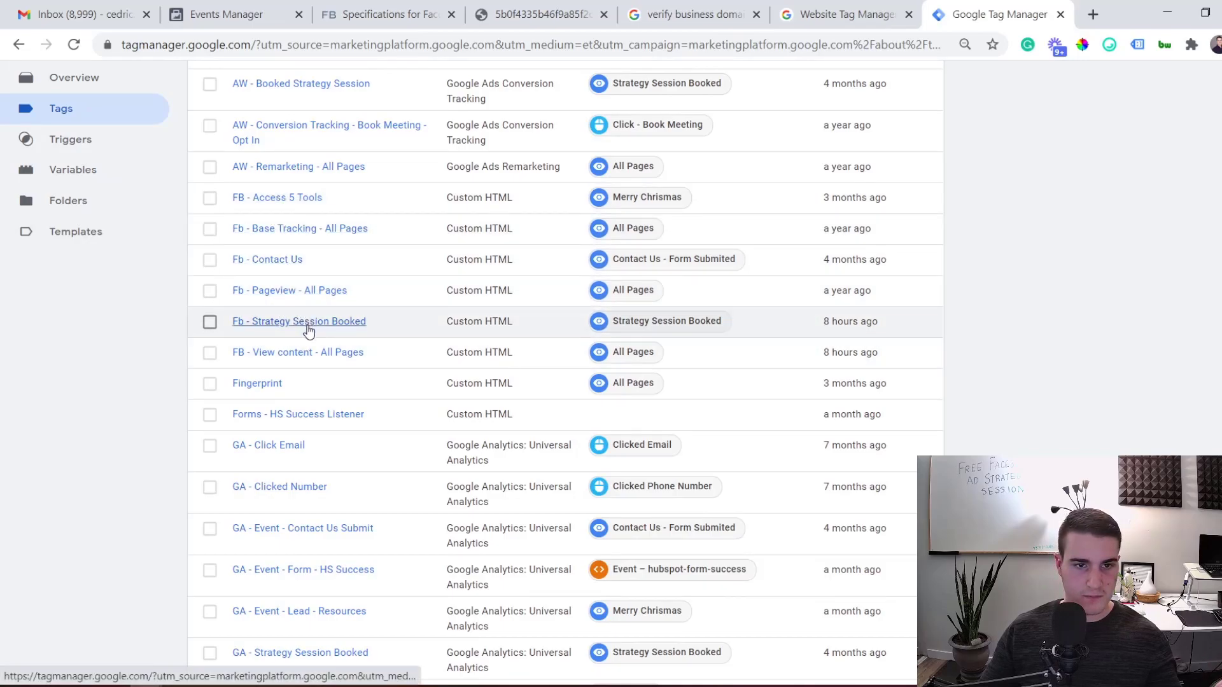
left_click(308, 330)
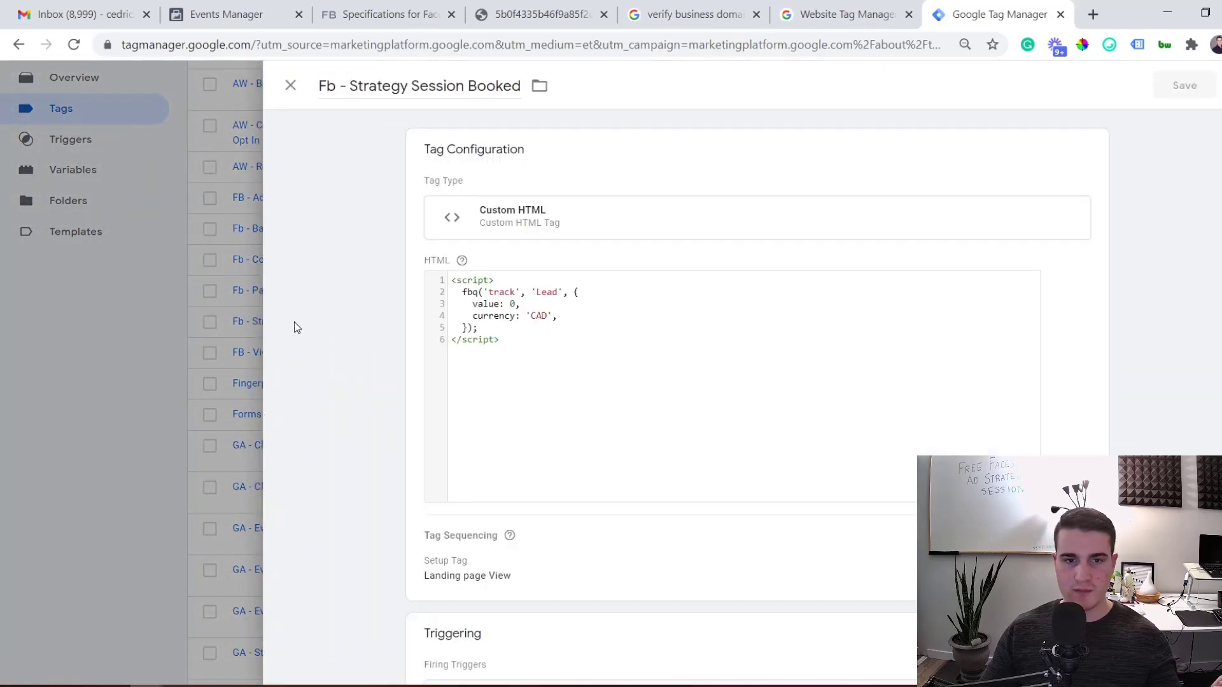
left_click(537, 330)
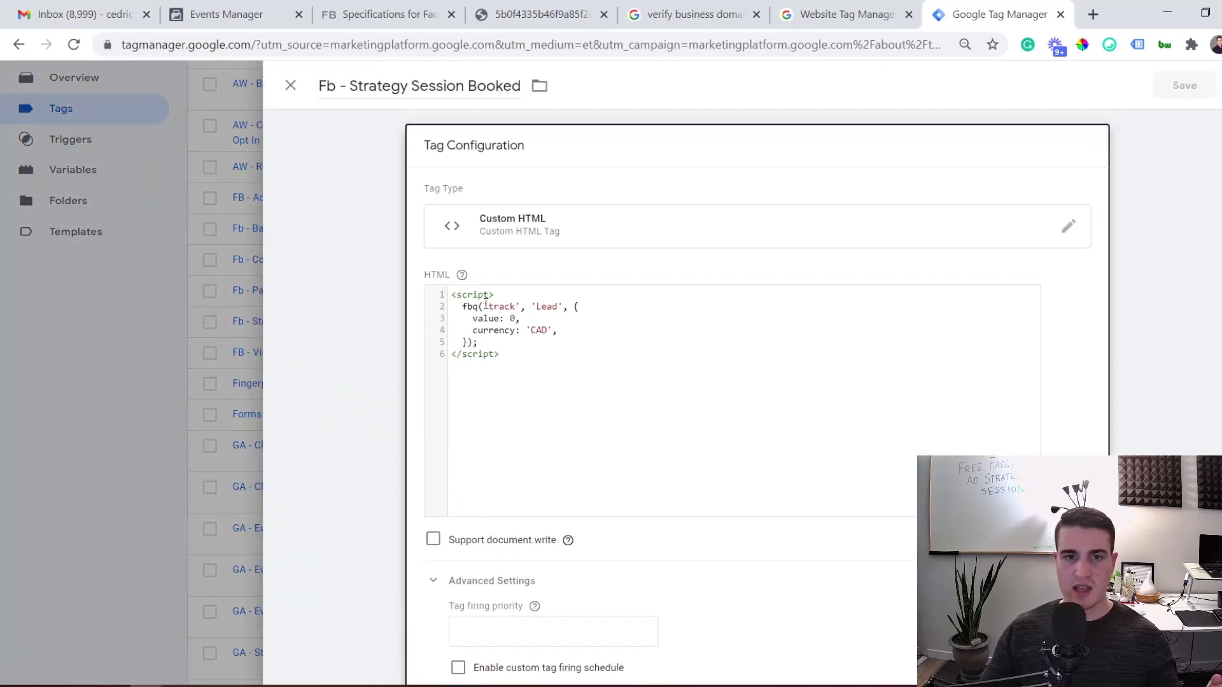
left_click_drag(452, 298, 492, 303)
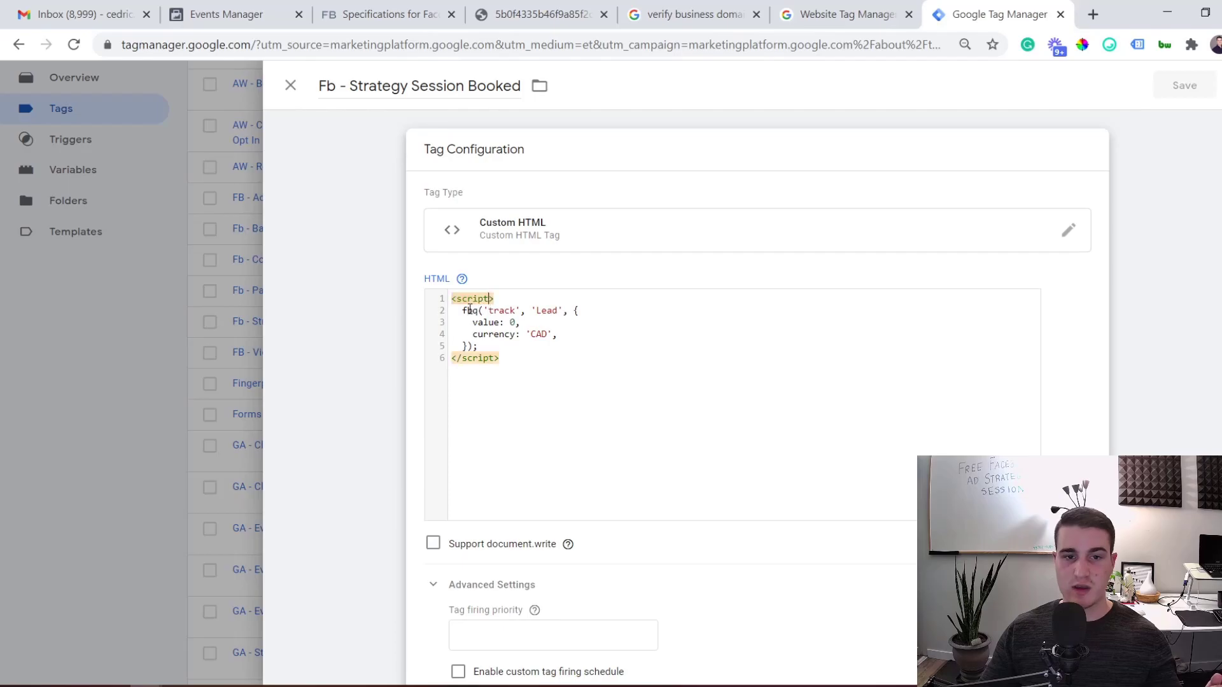
left_click(480, 310)
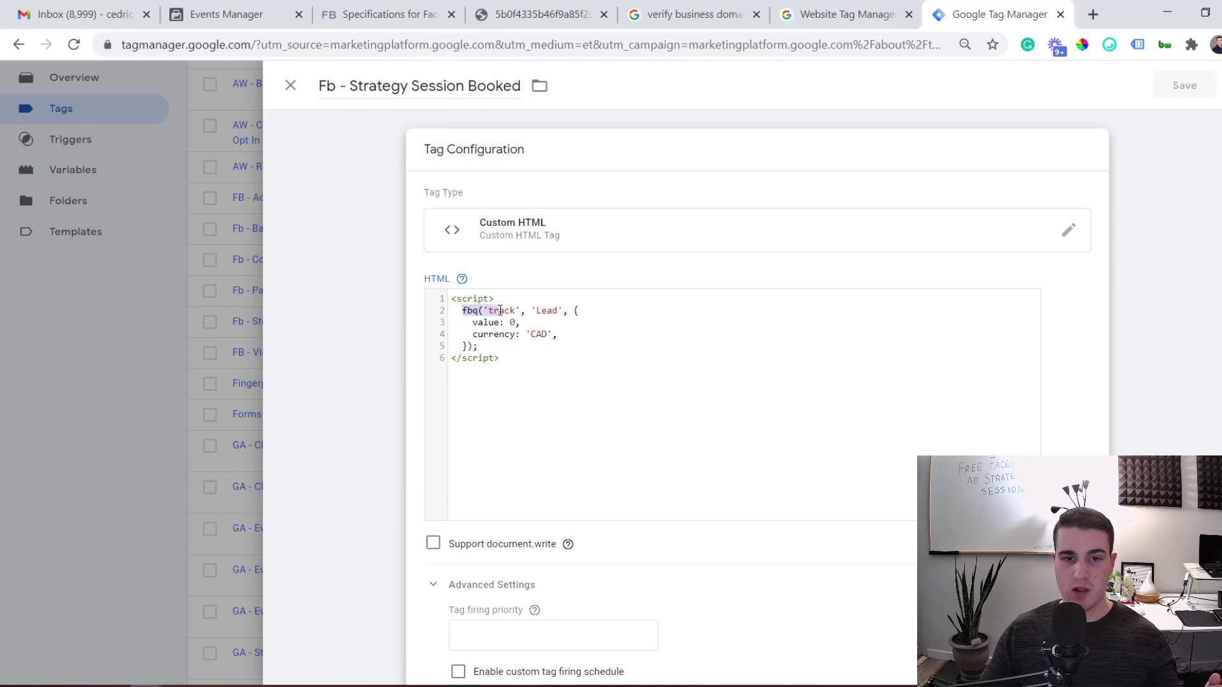
left_click(585, 311)
left_click_drag(585, 311, 541, 311)
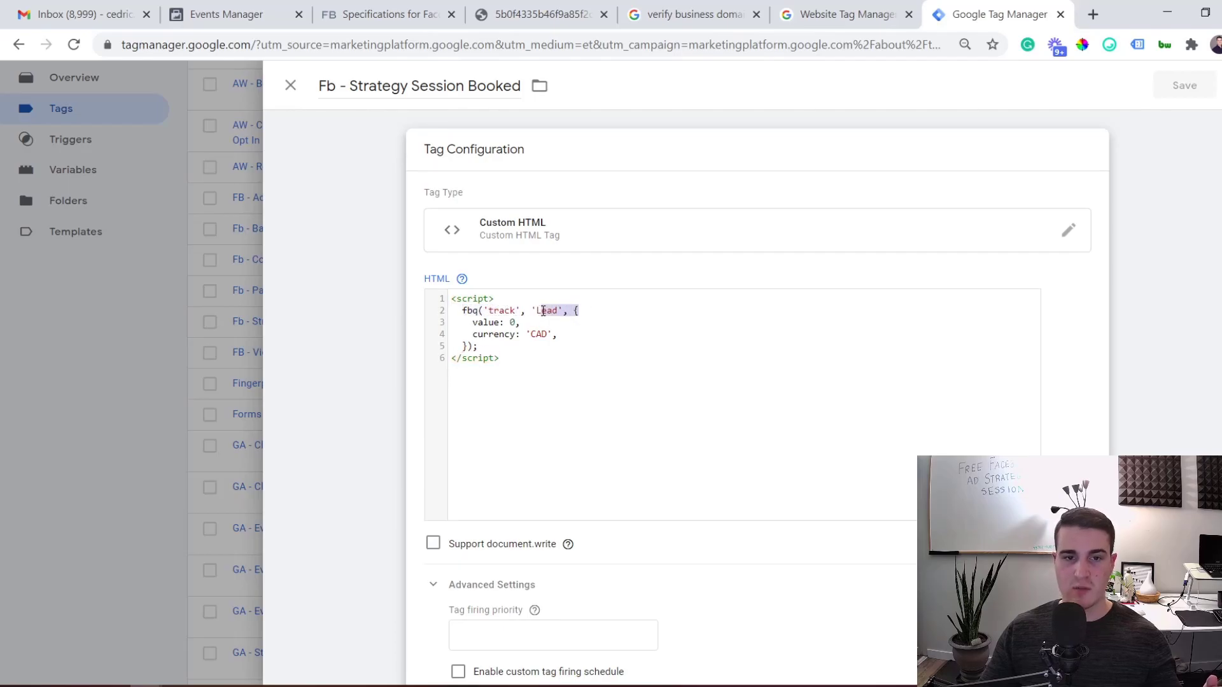
left_click(523, 342)
left_click(291, 86)
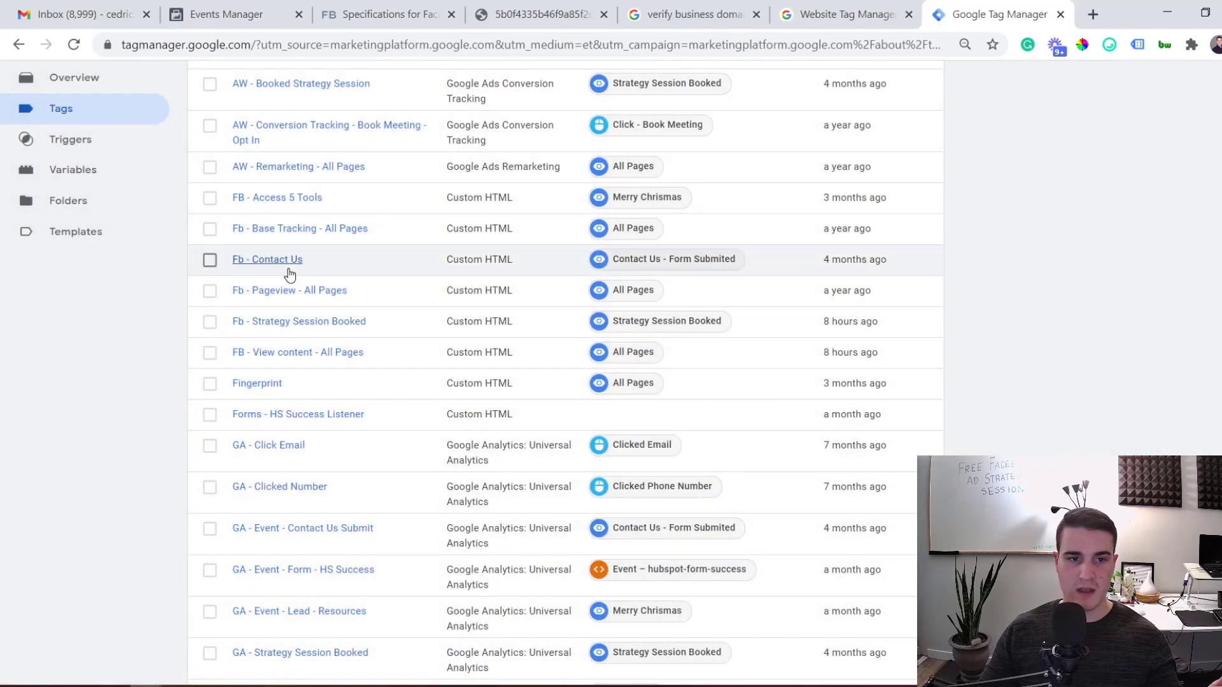
Step: Inspect the Fb - Contact Us tag's fbq Contact tracking call
left_click(272, 260)
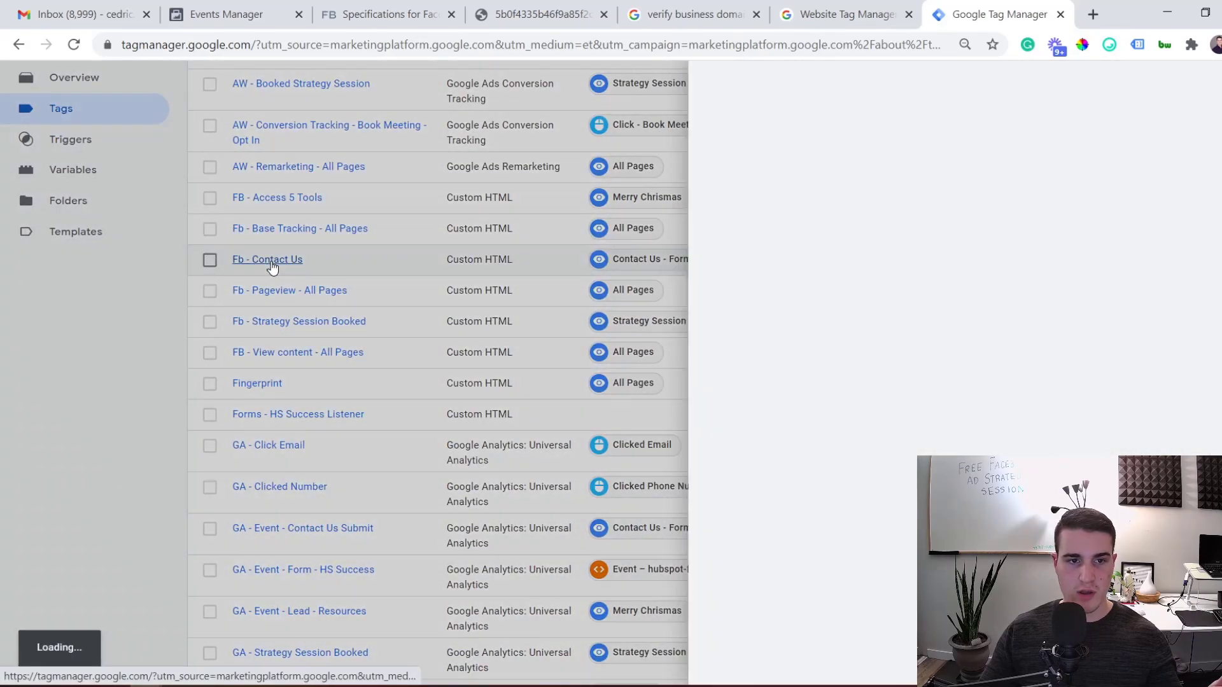
left_click(566, 329)
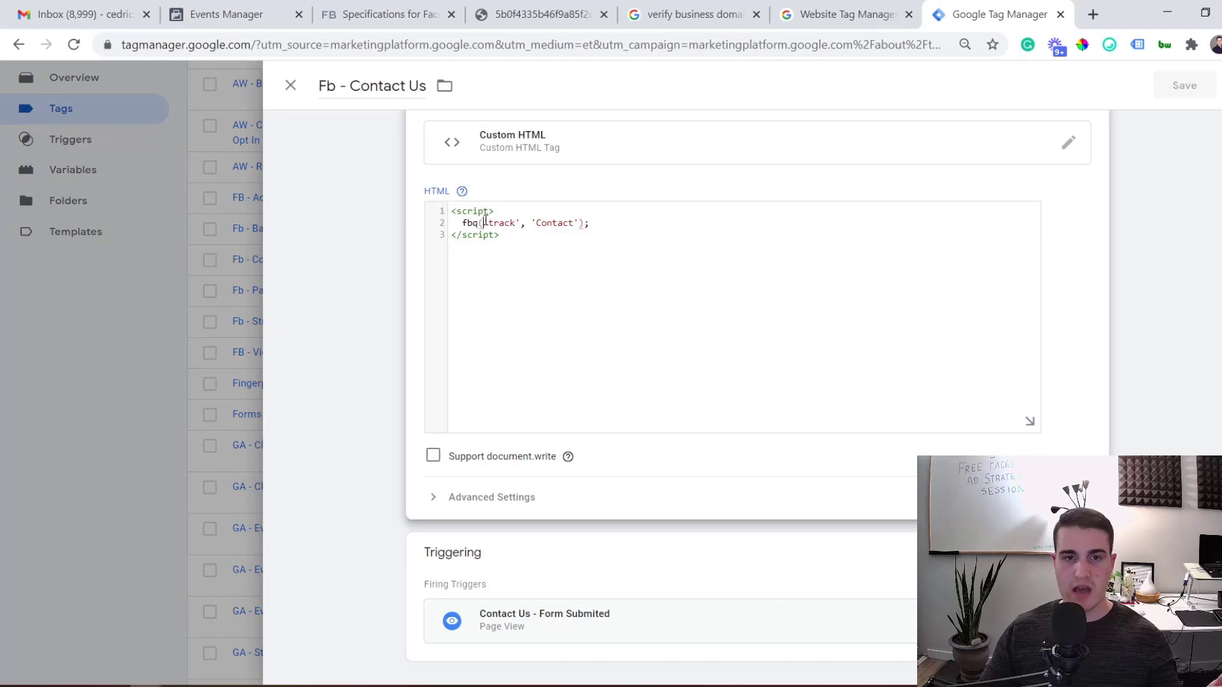
left_click_drag(478, 223, 552, 222)
left_click(590, 223)
left_click(298, 87)
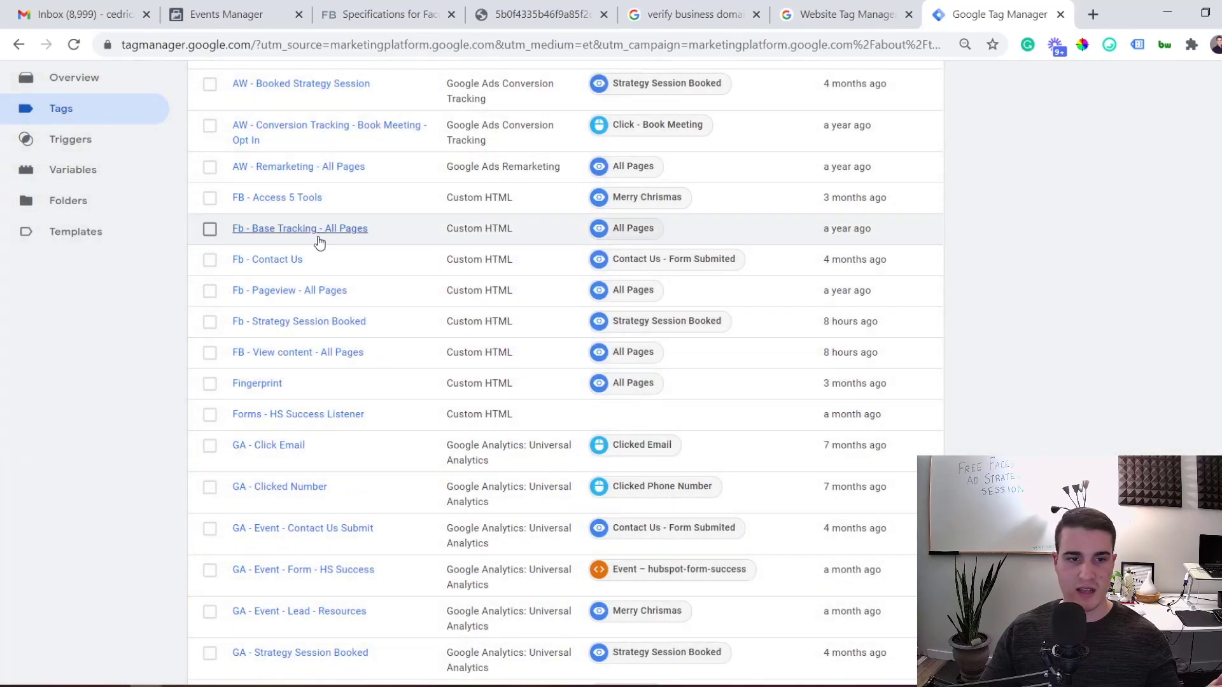
Step: Open the FB - View content - All Pages tag to read its ViewContent pixel code
left_click(308, 360)
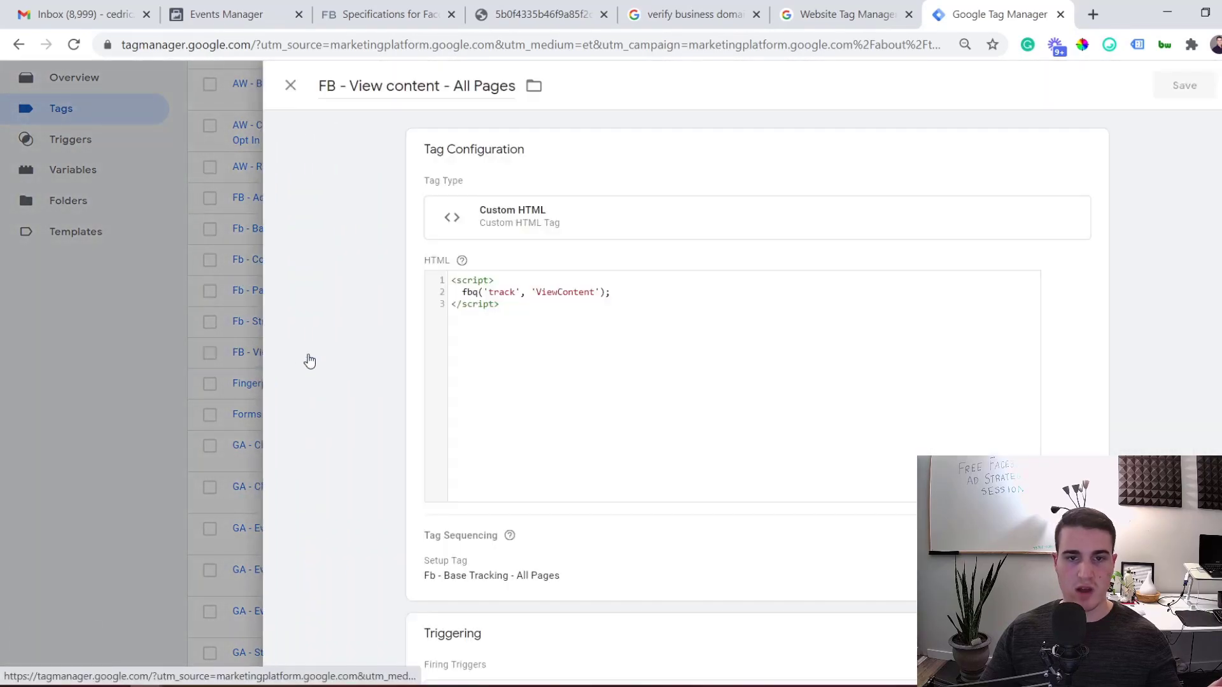
left_click(499, 324)
scroll(516, 203, "up", 3)
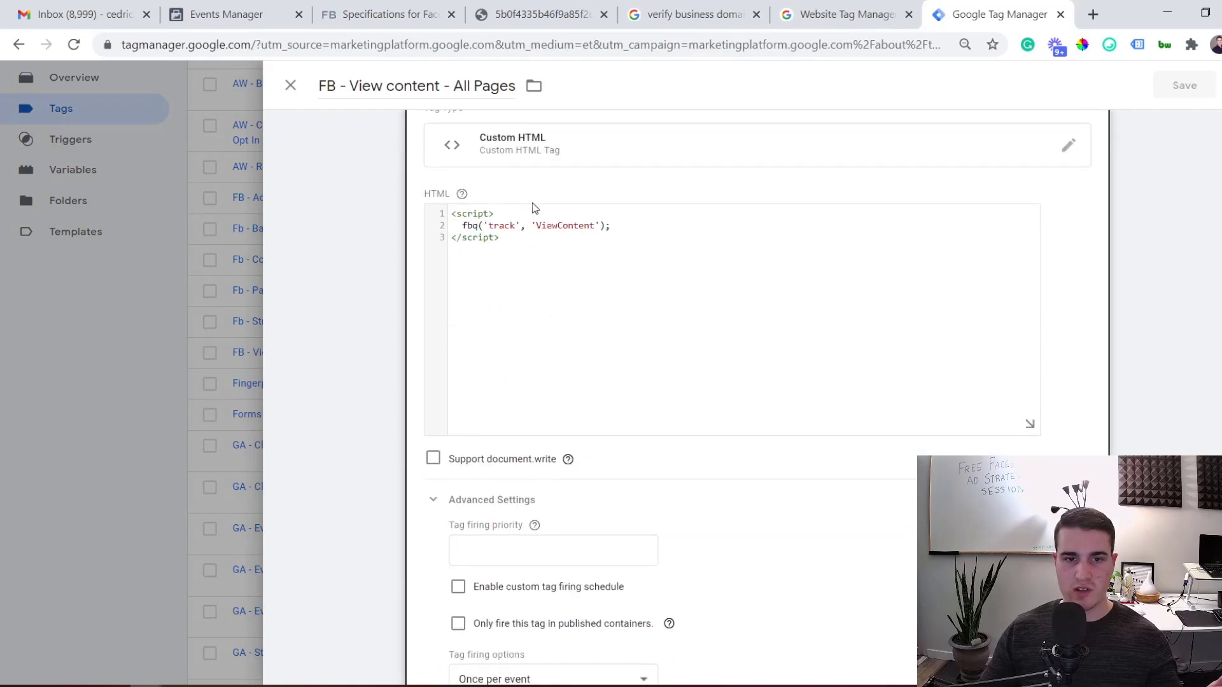
scroll(547, 575, "down", 6)
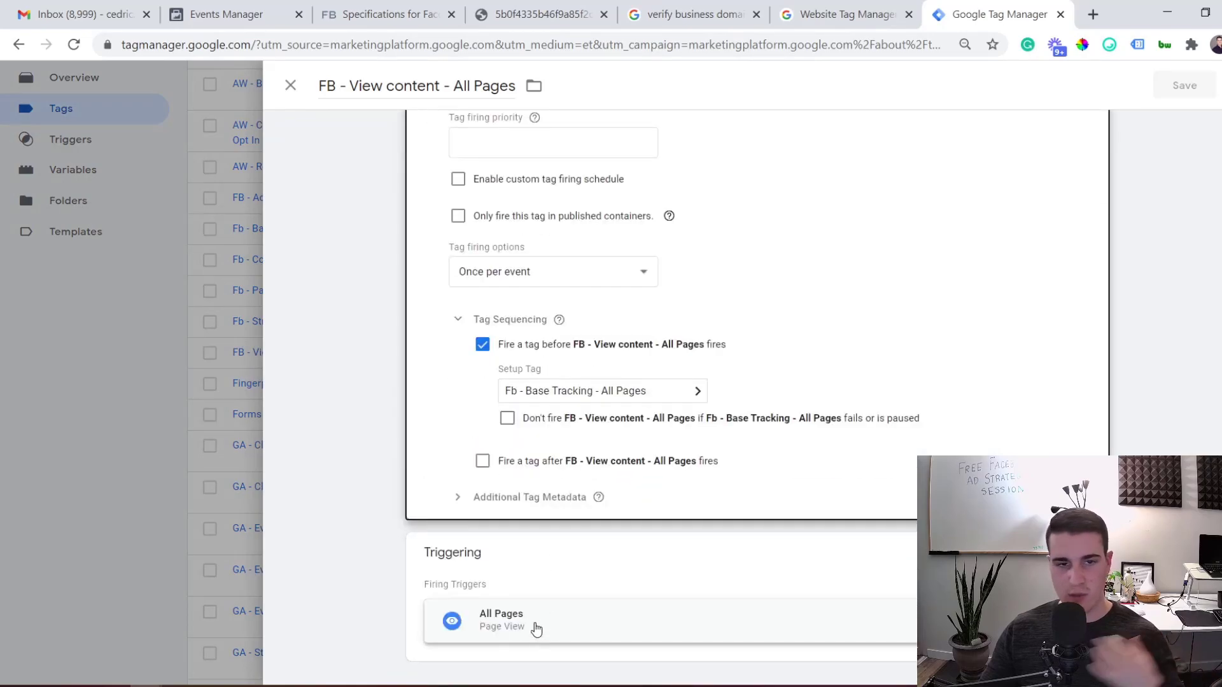
scroll(535, 630, "up", 8)
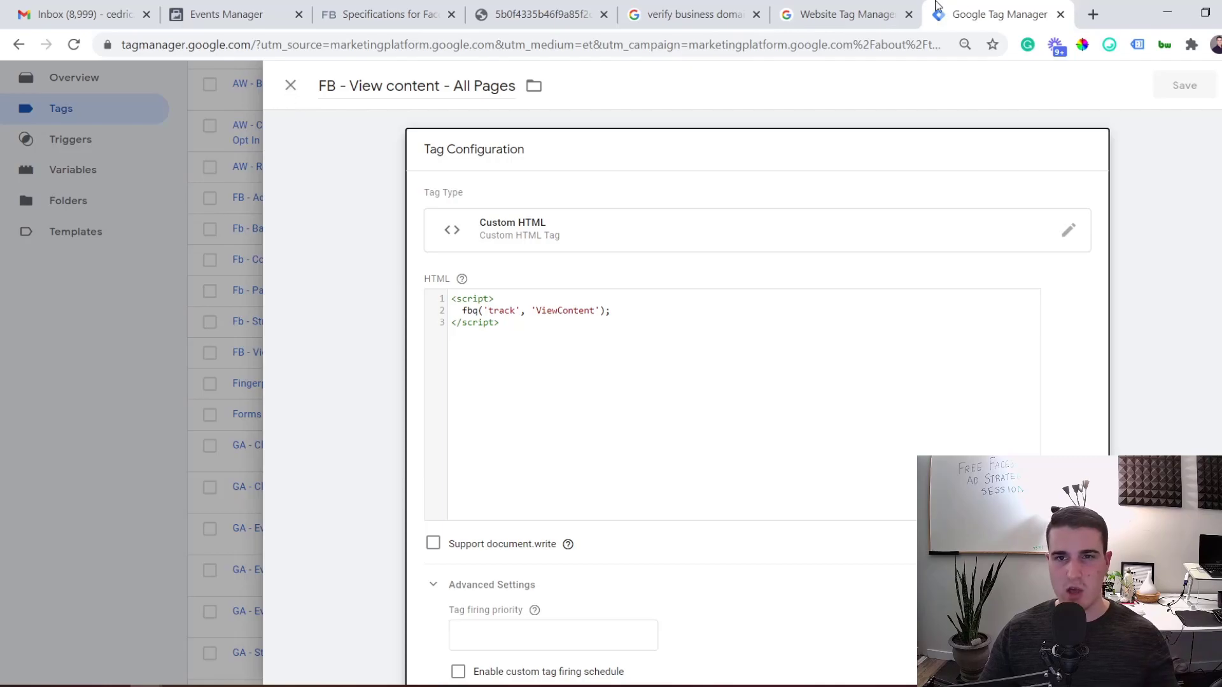
Step: Return to the Pixel Standard Events article and bring the Standard events table header into view
left_click(398, 7)
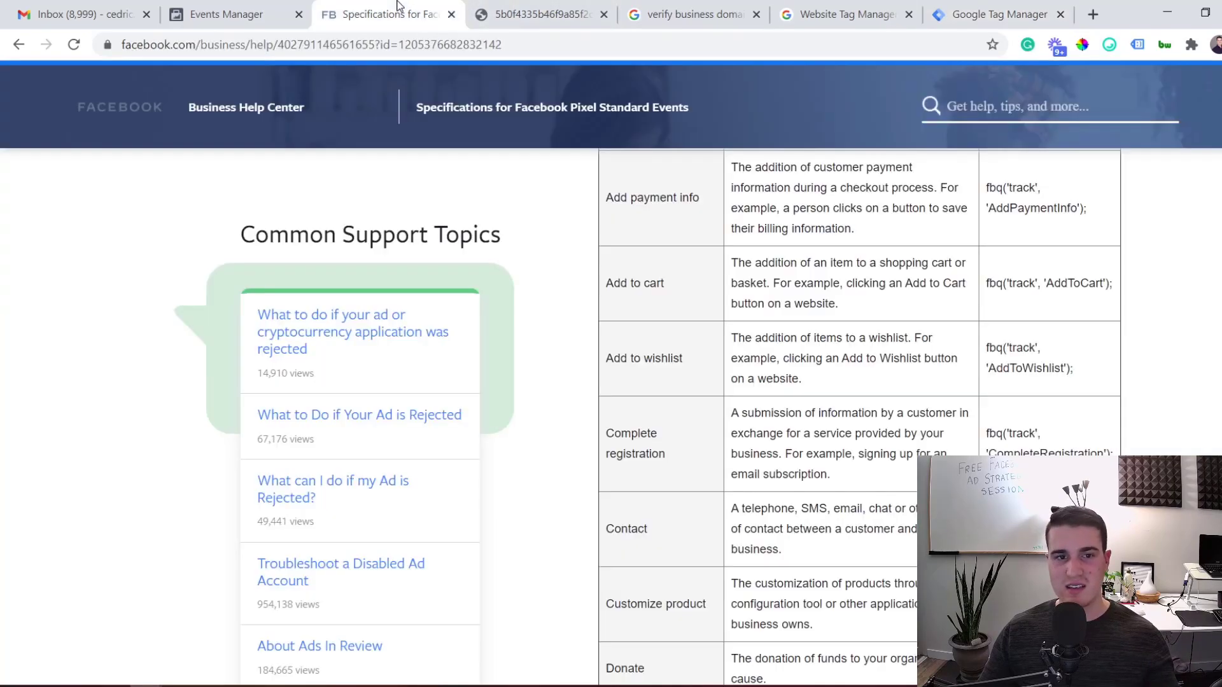
scroll(830, 478, "up", 8)
scroll(831, 478, "down", 3)
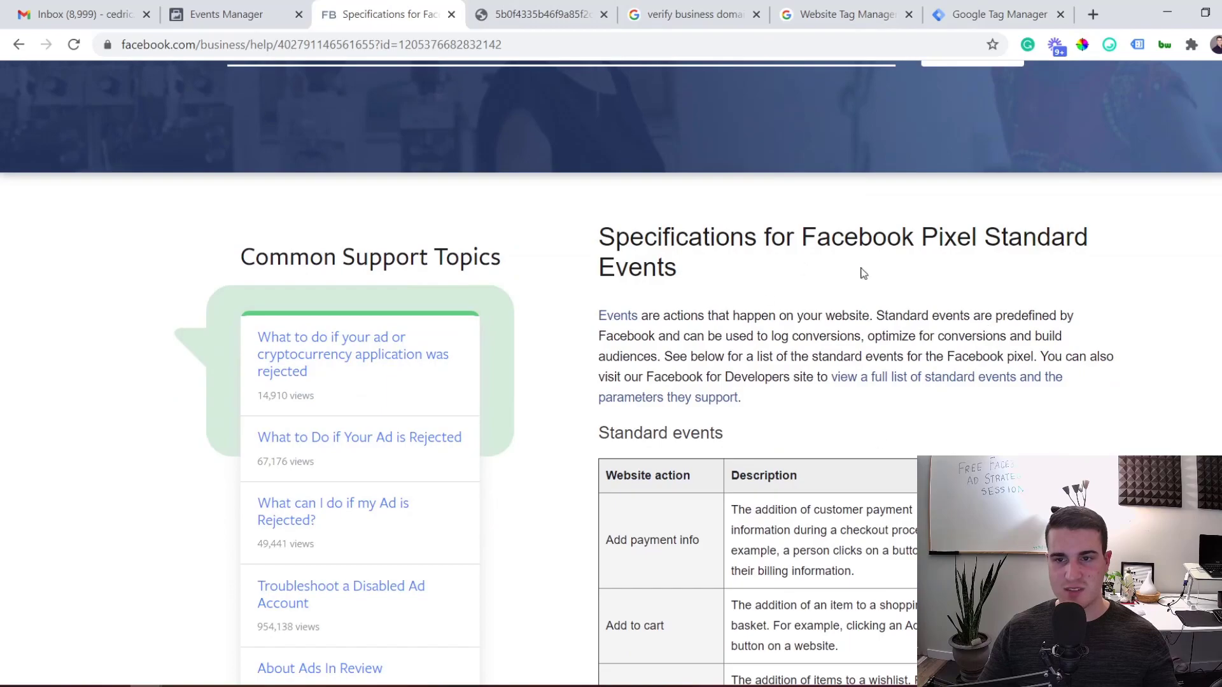
scroll(664, 333, "down", 5)
scroll(663, 388, "up", 1)
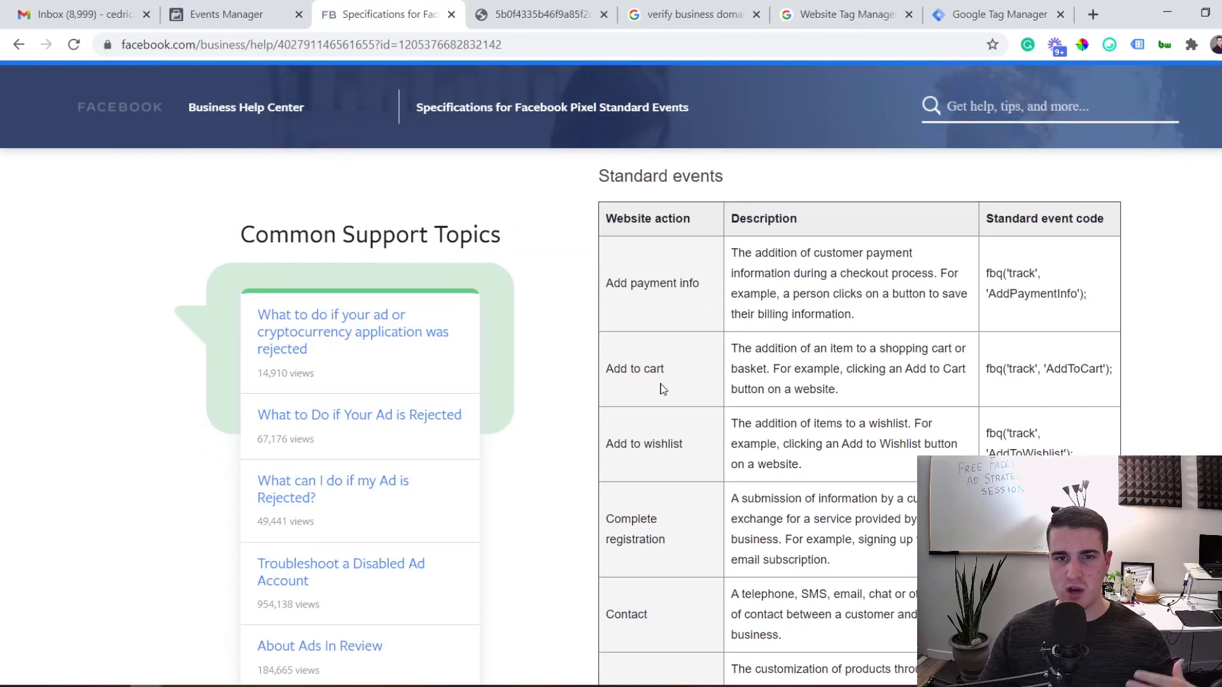